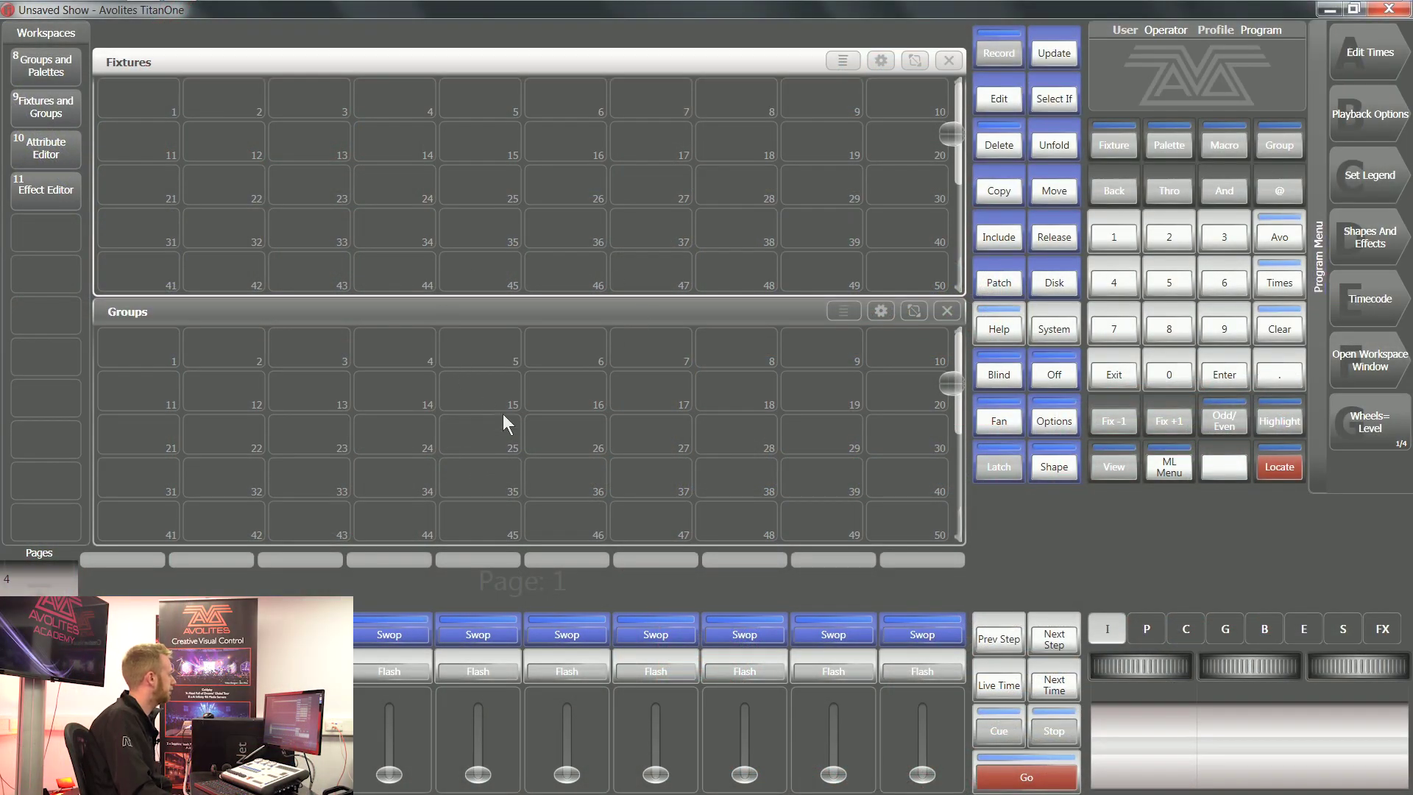
Choose the Robe Robin BMFL Blade in Mode 1 (49 DMX) from the fixture library.
{"action": "left_click", "coordinate": [1016, 283]}
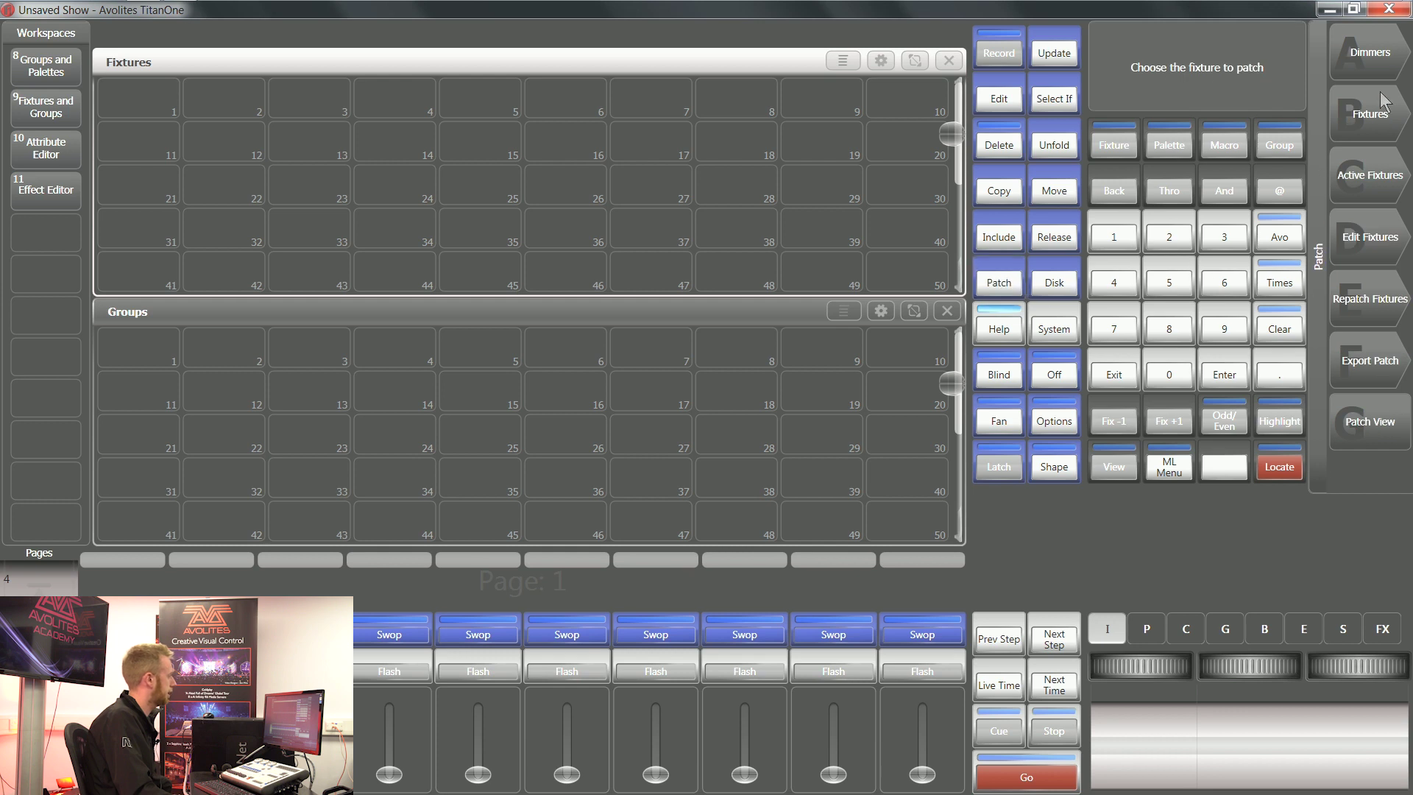
{"action": "left_click", "coordinate": [1384, 116]}
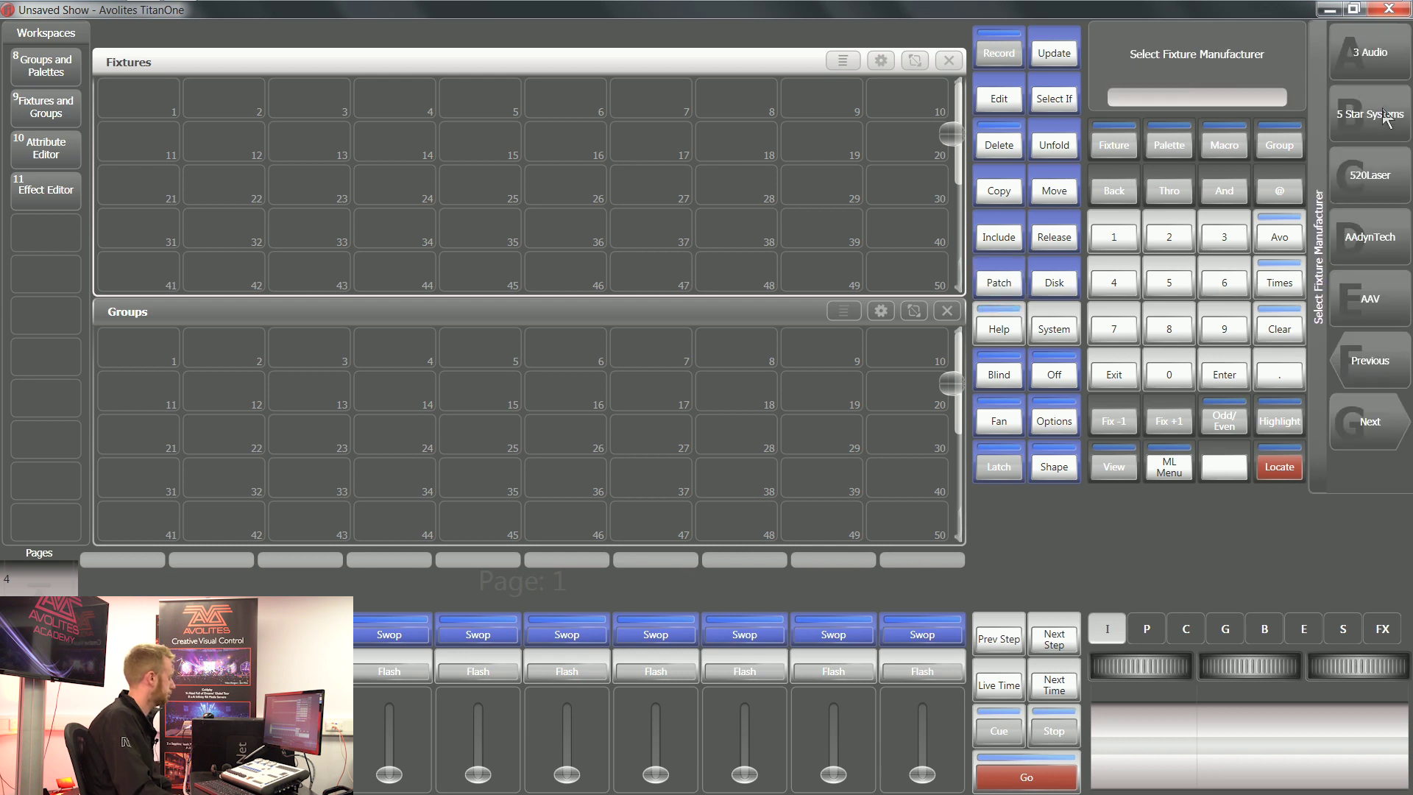
{"action": "type", "text": "robe"}
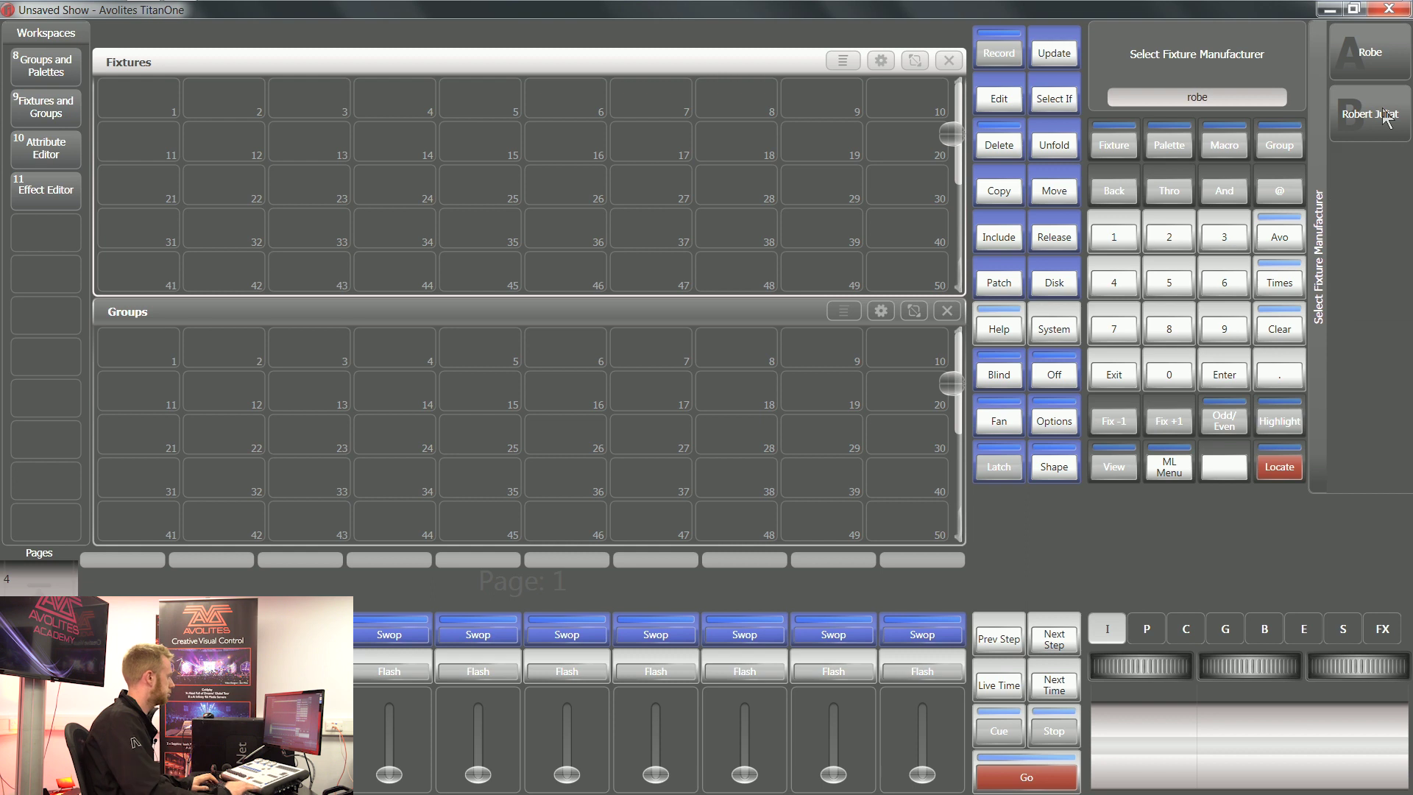
{"action": "left_click", "coordinate": [1364, 64]}
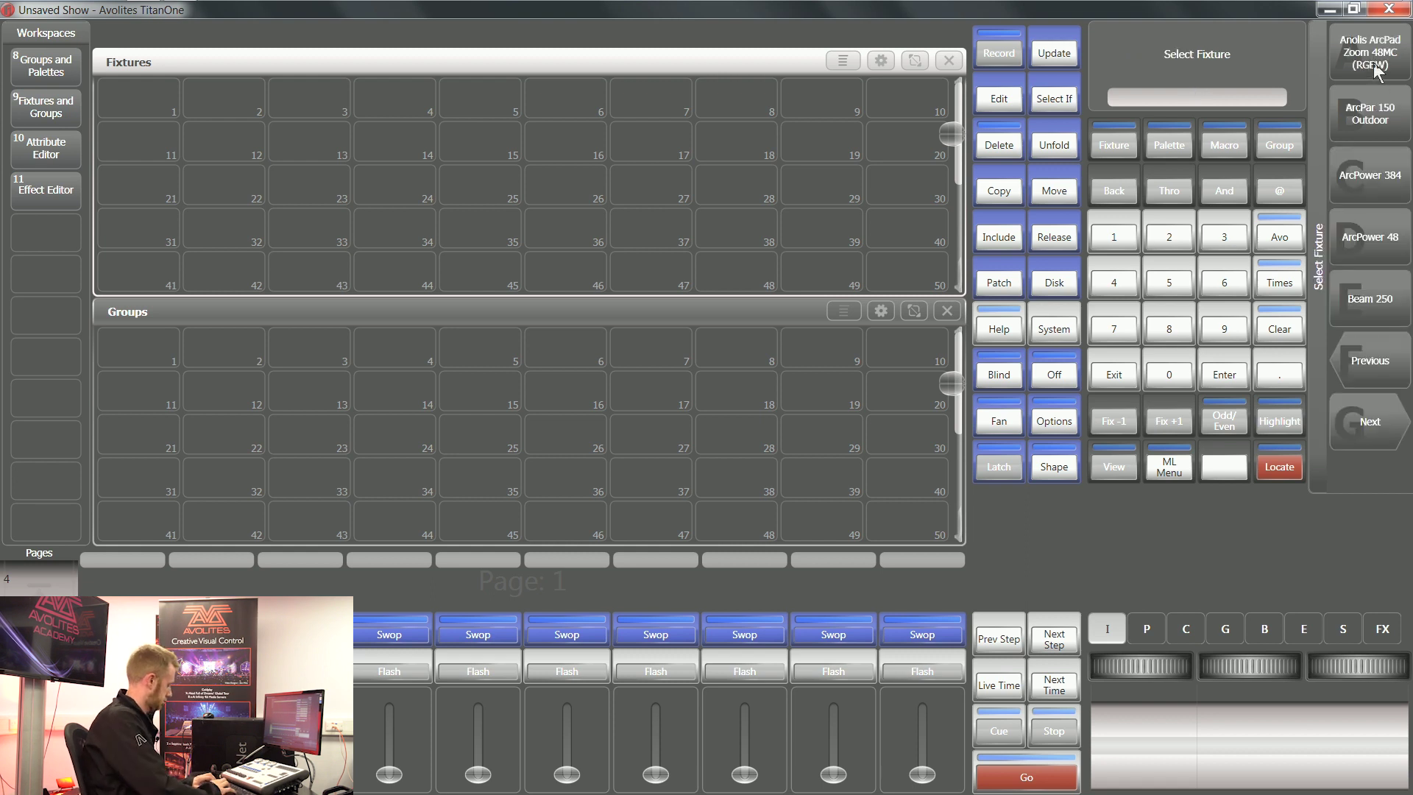
{"action": "type", "text": "bmfl"}
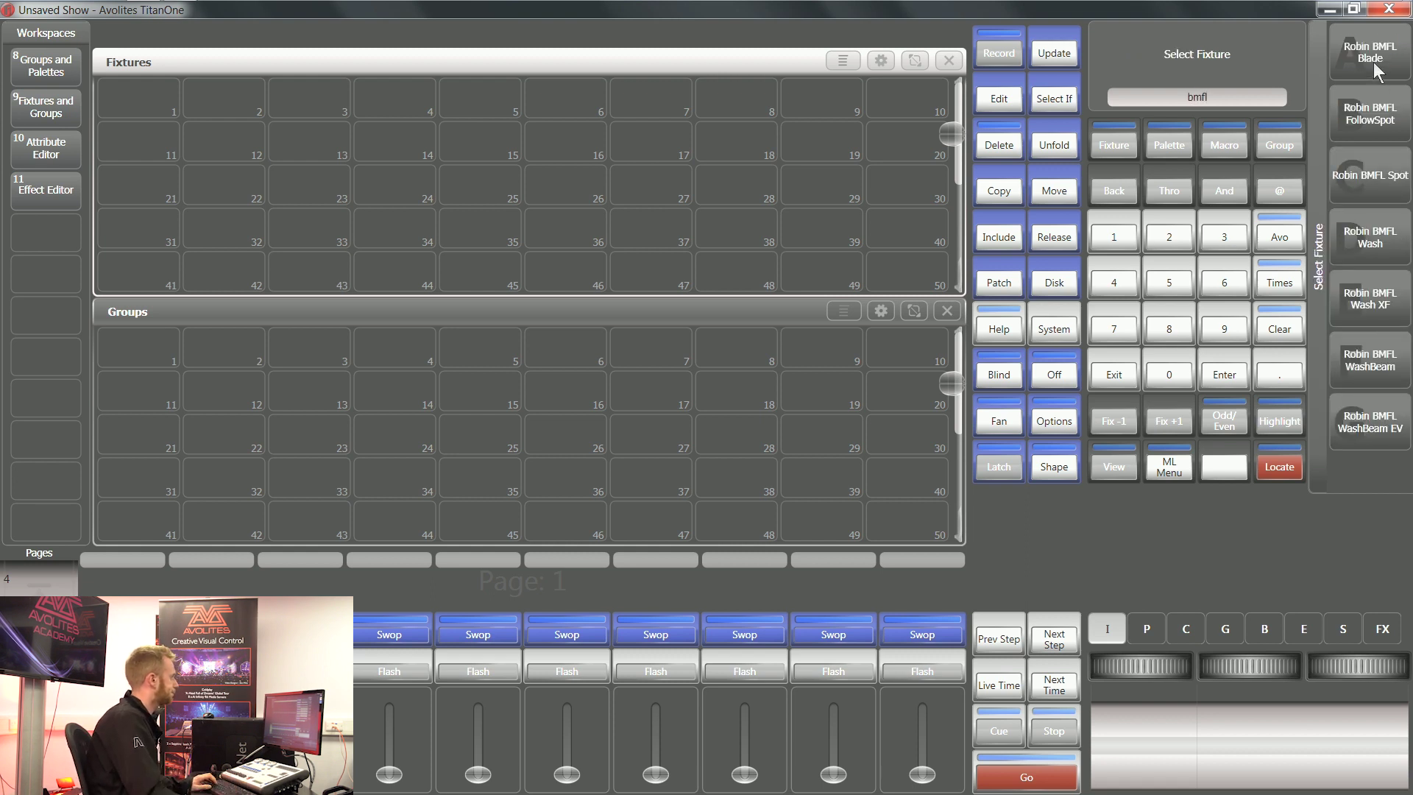
{"action": "left_click", "coordinate": [1374, 62]}
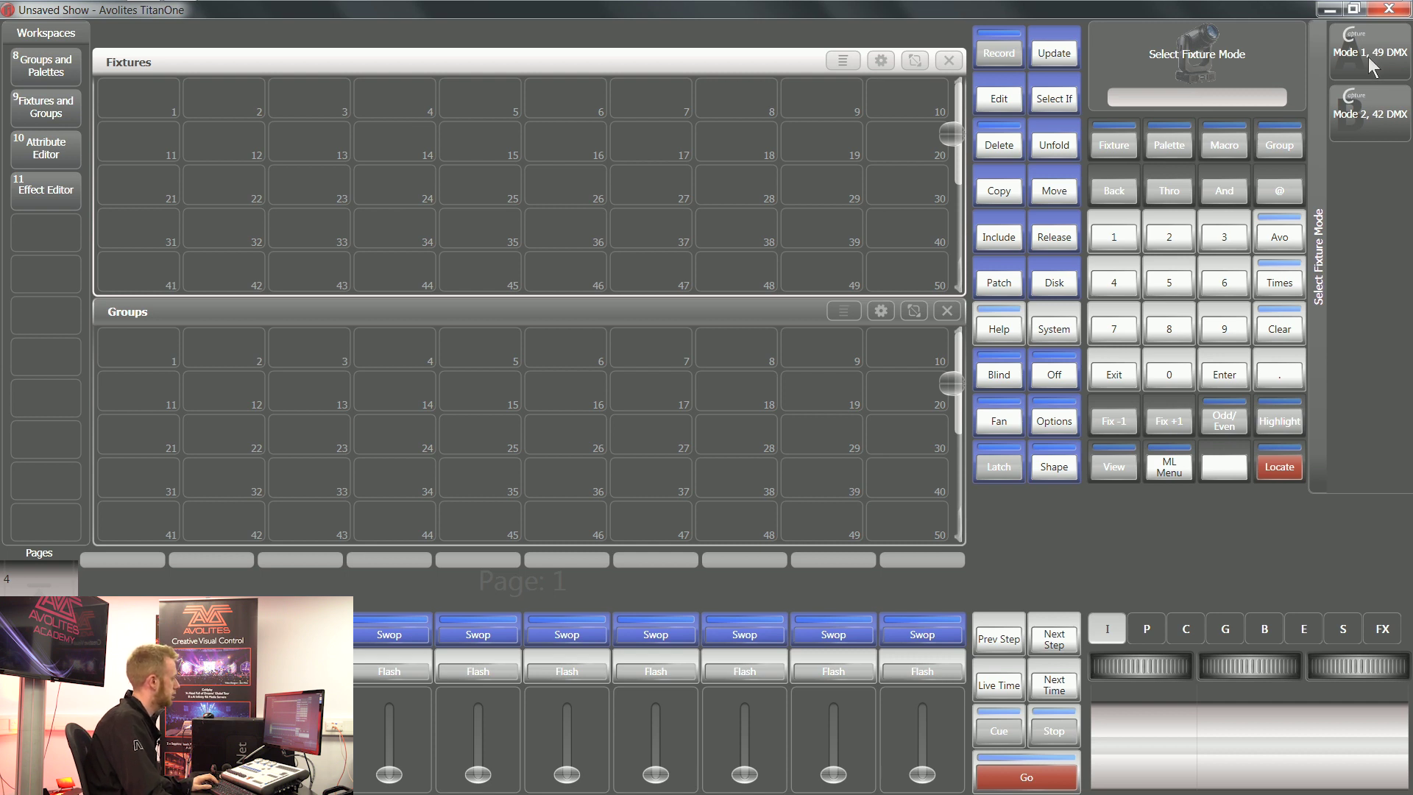
{"action": "left_click", "coordinate": [1370, 53]}
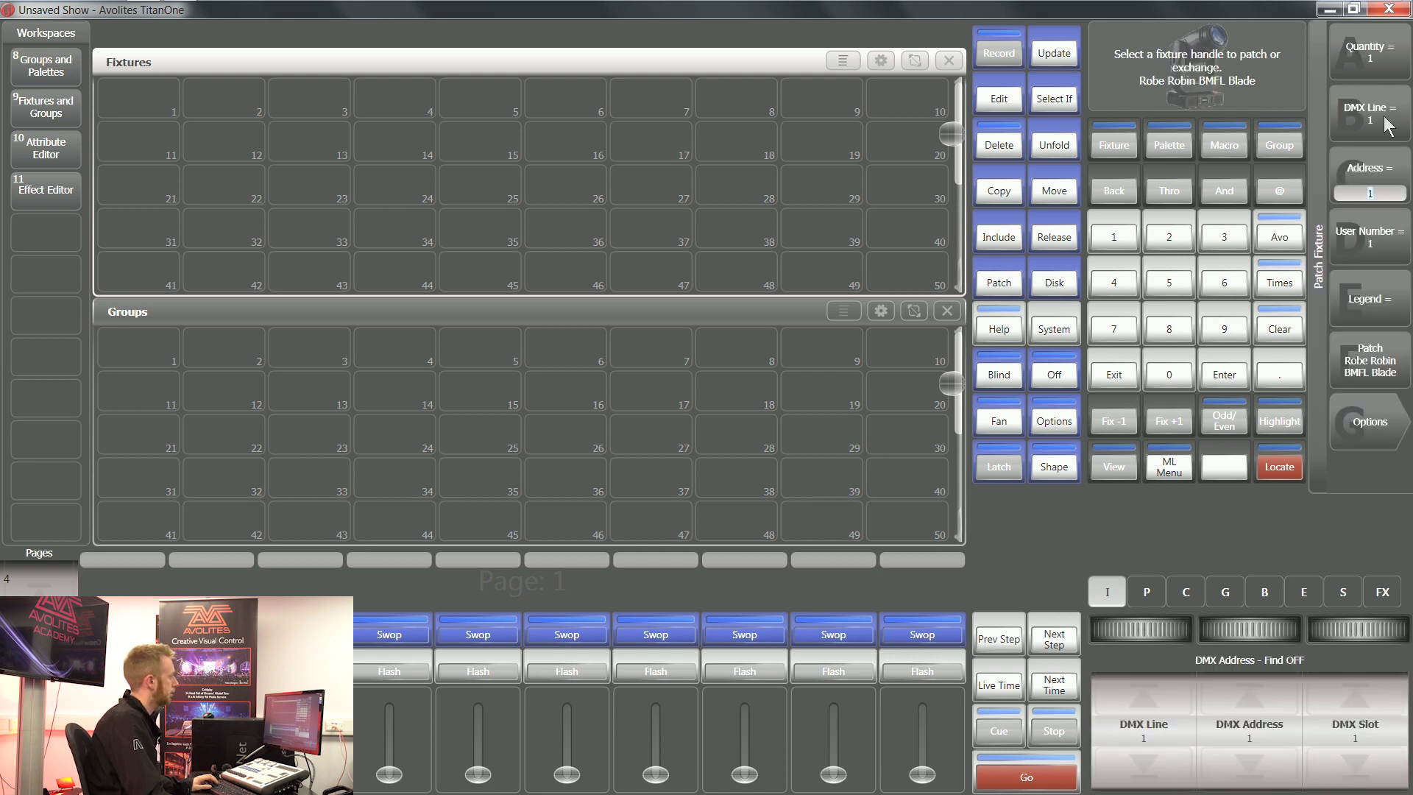
Patch a quantity of 10 BMFL Blades starting at fixture handle 1 on DMX line 1.
{"action": "left_click", "coordinate": [1375, 64]}
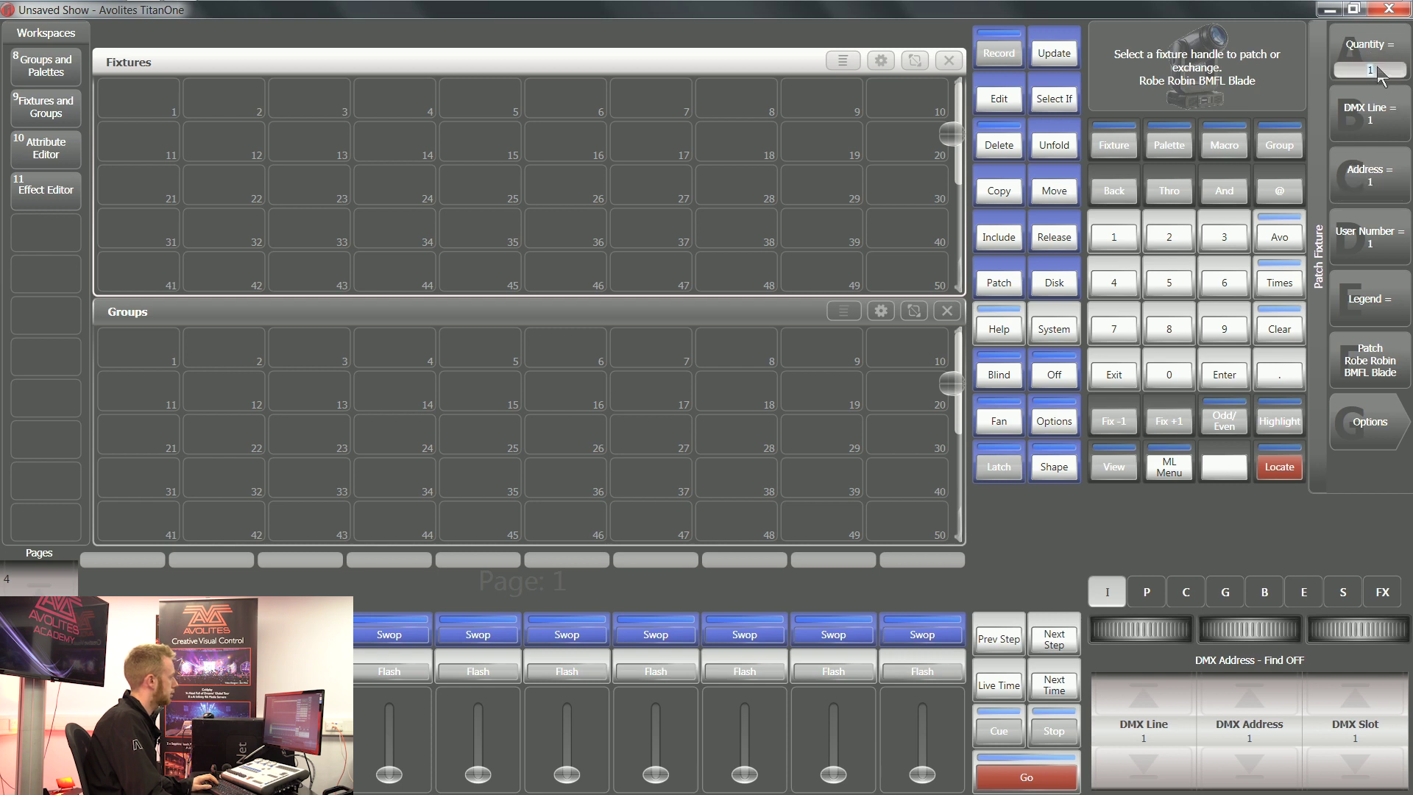
{"action": "left_click", "coordinate": [1178, 372]}
{"action": "left_click", "coordinate": [1216, 370]}
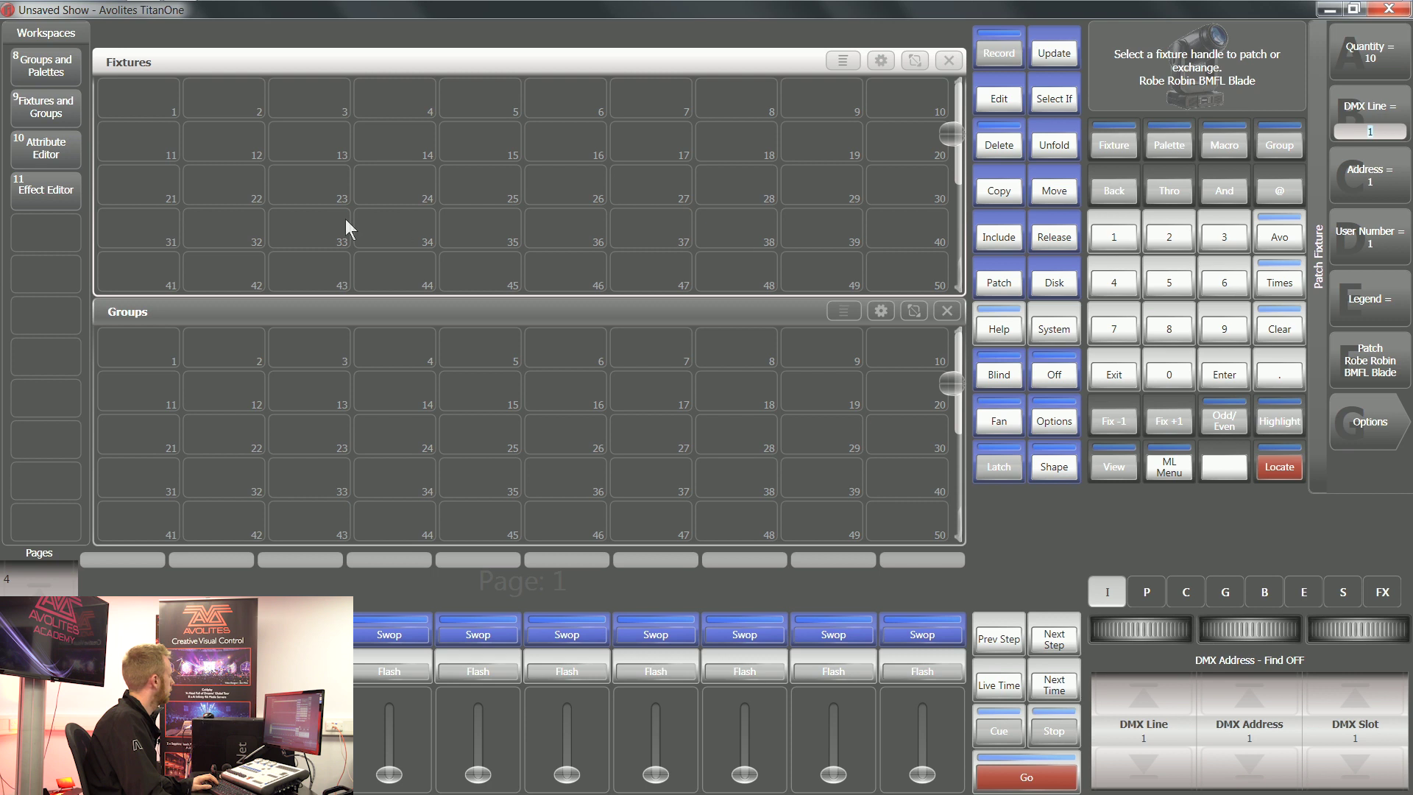
{"action": "left_click", "coordinate": [146, 100]}
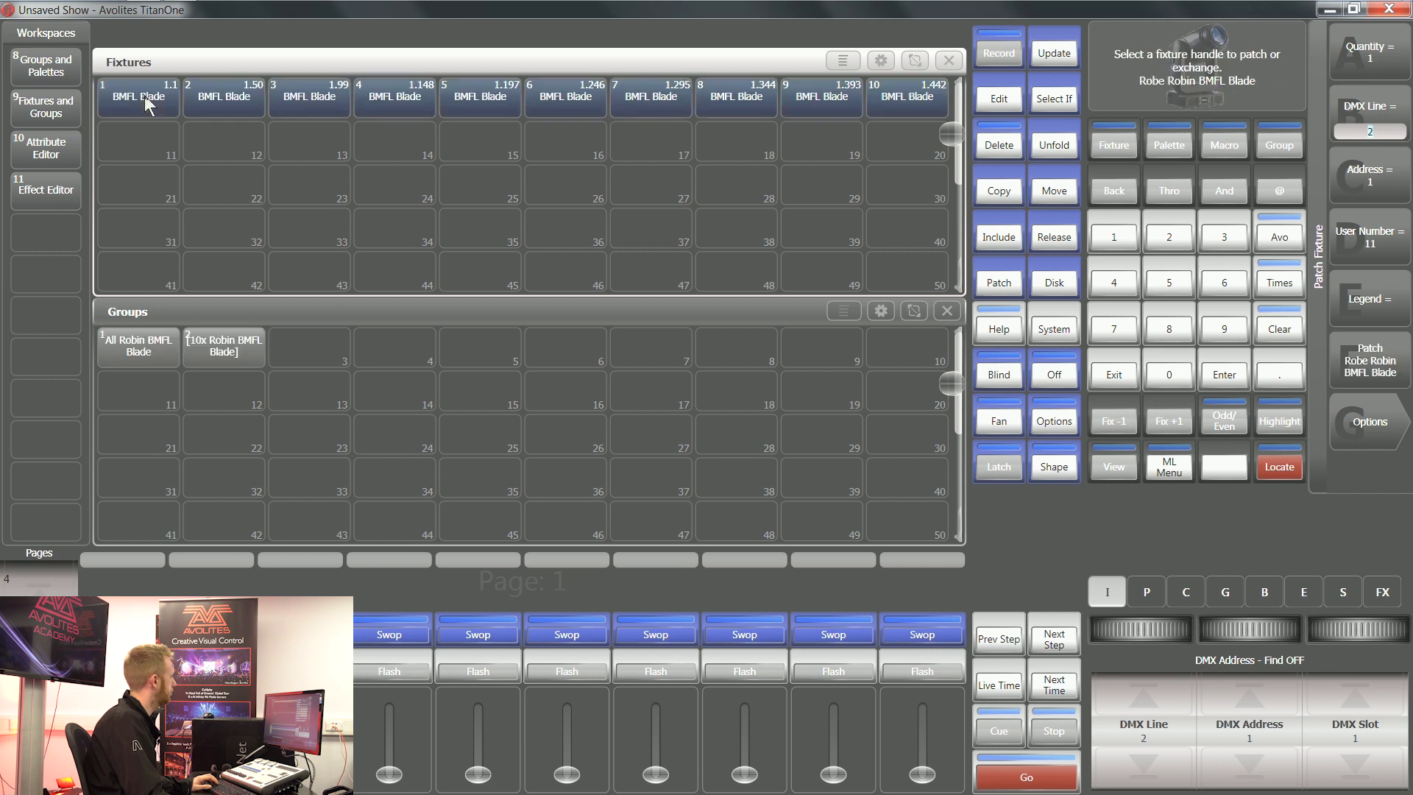
Open a Capture Visualiser workspace window and select BMFL Blade handles 1–10.
{"action": "left_click", "coordinate": [1281, 243]}
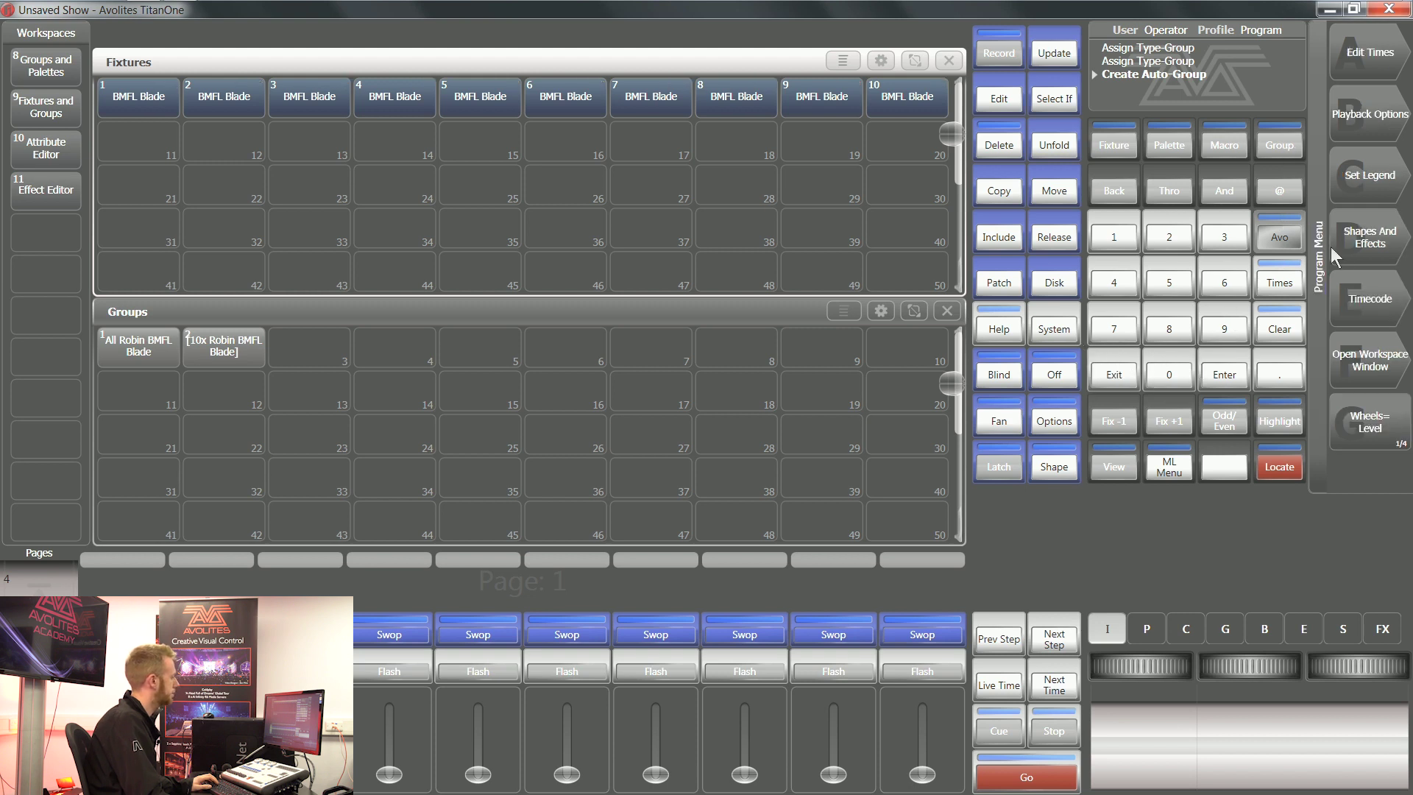
{"action": "left_click", "coordinate": [1389, 375]}
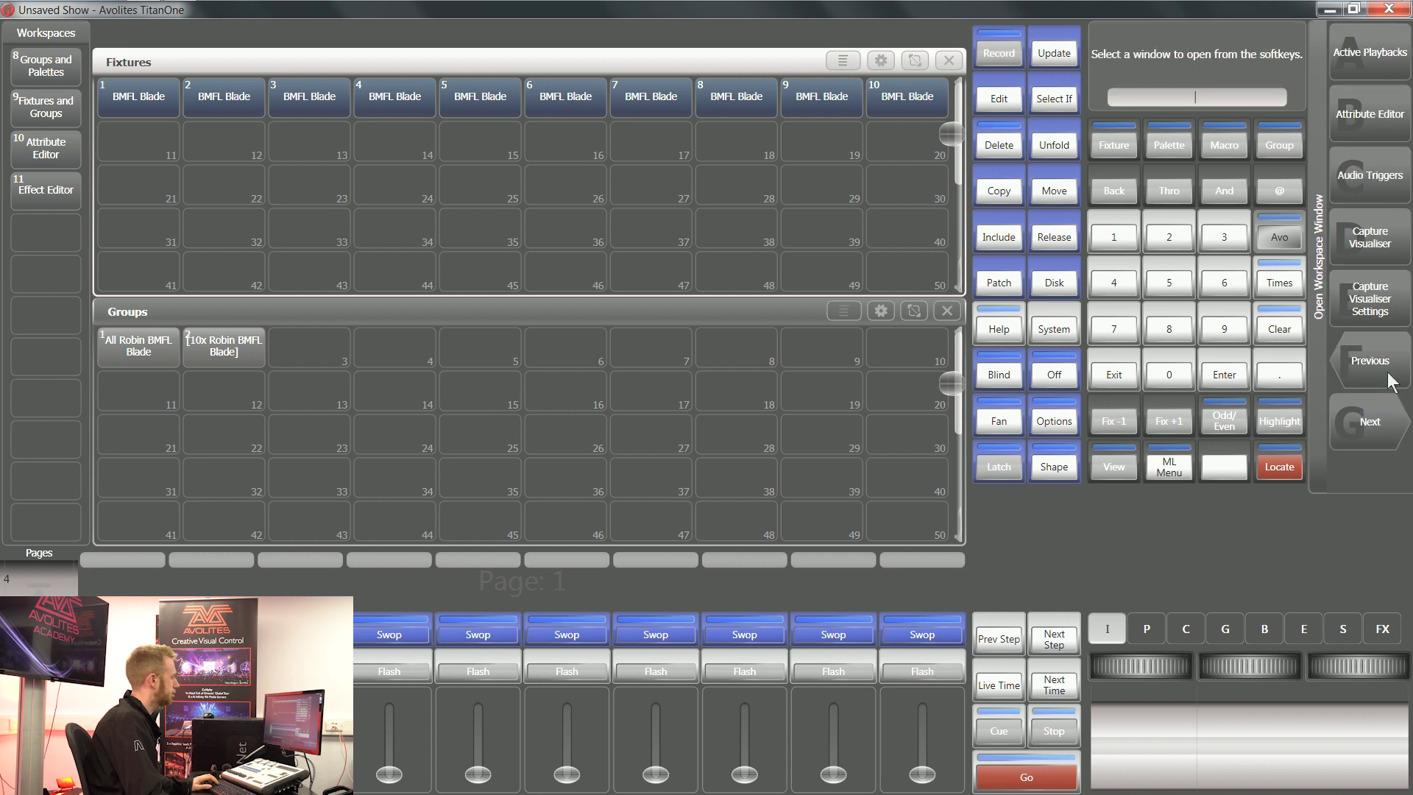
{"action": "left_click", "coordinate": [1374, 249]}
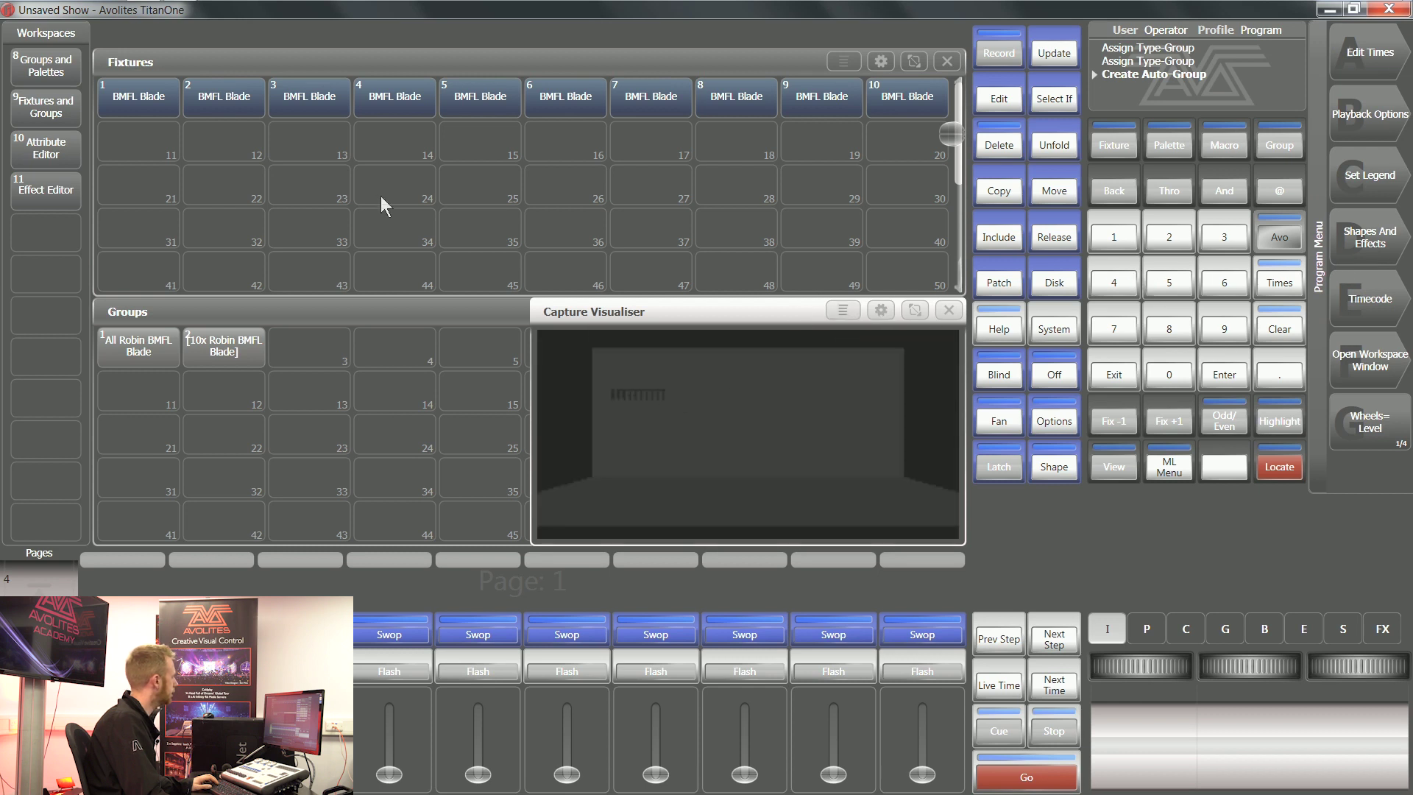
{"action": "left_click_drag", "start_coordinate": [162, 99], "coordinate": [904, 95]}
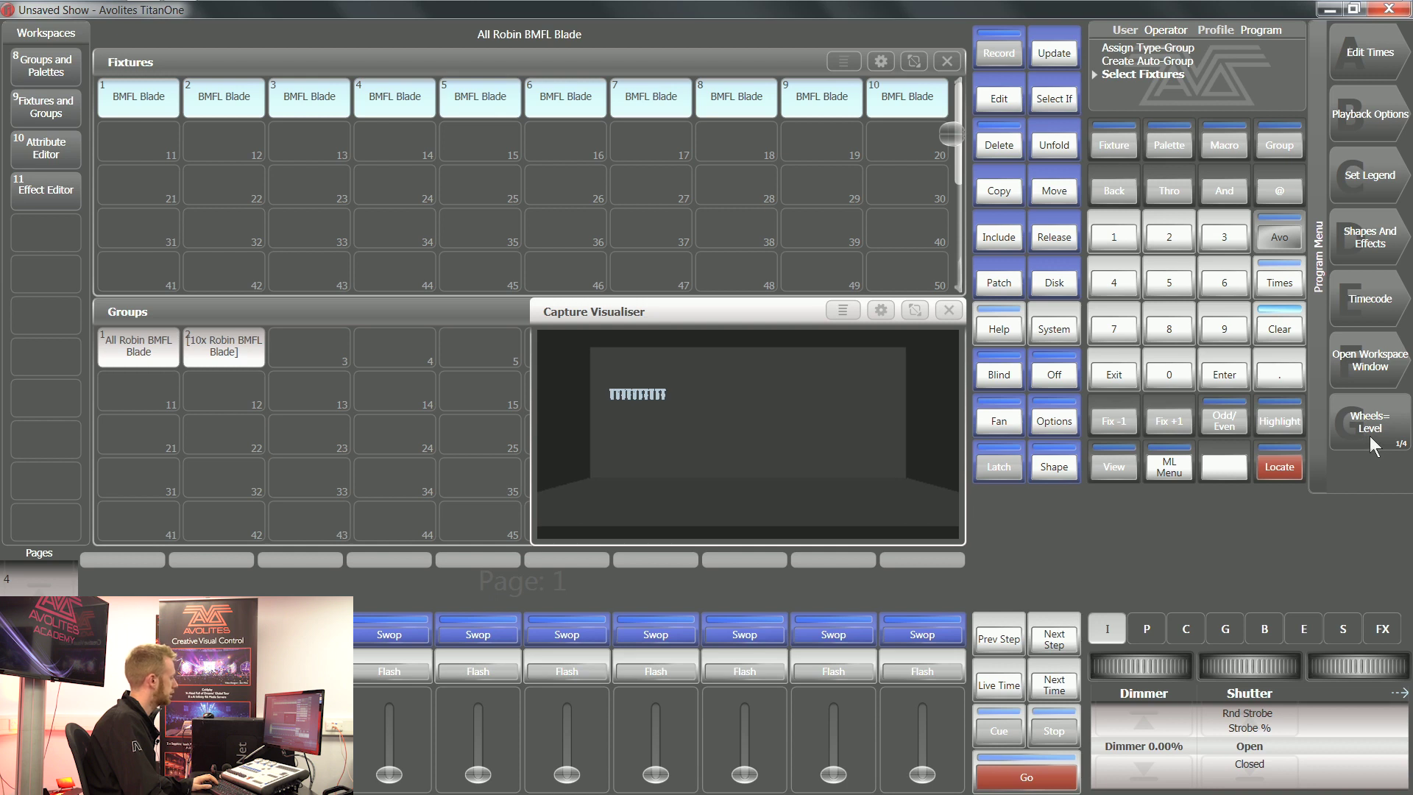
Set the wheels to Visualiser and move the Blades across the stage with Position X.
{"action": "left_click", "coordinate": [1372, 445]}
{"action": "left_click", "coordinate": [1381, 445]}
{"action": "left_click", "coordinate": [1380, 442]}
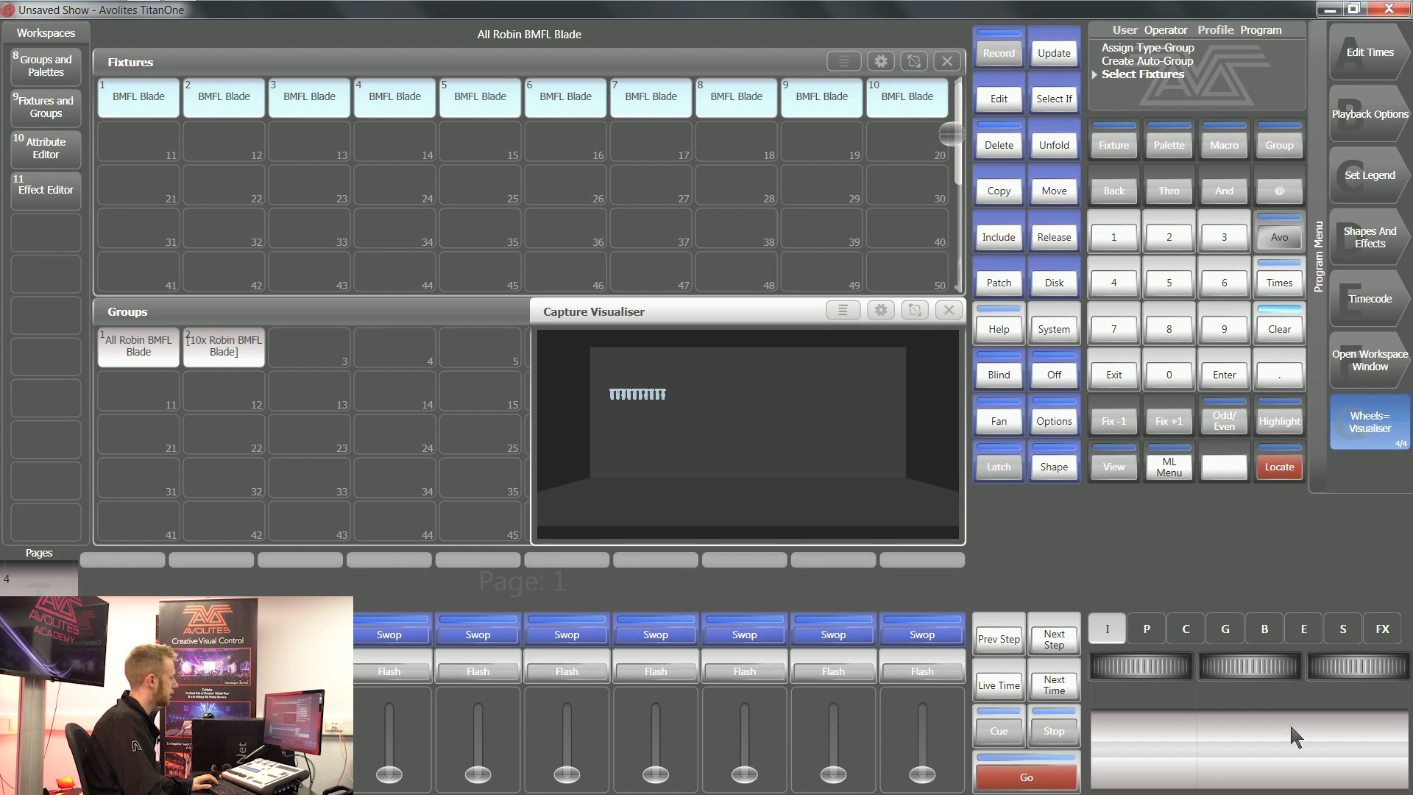
{"action": "left_click", "coordinate": [1147, 630]}
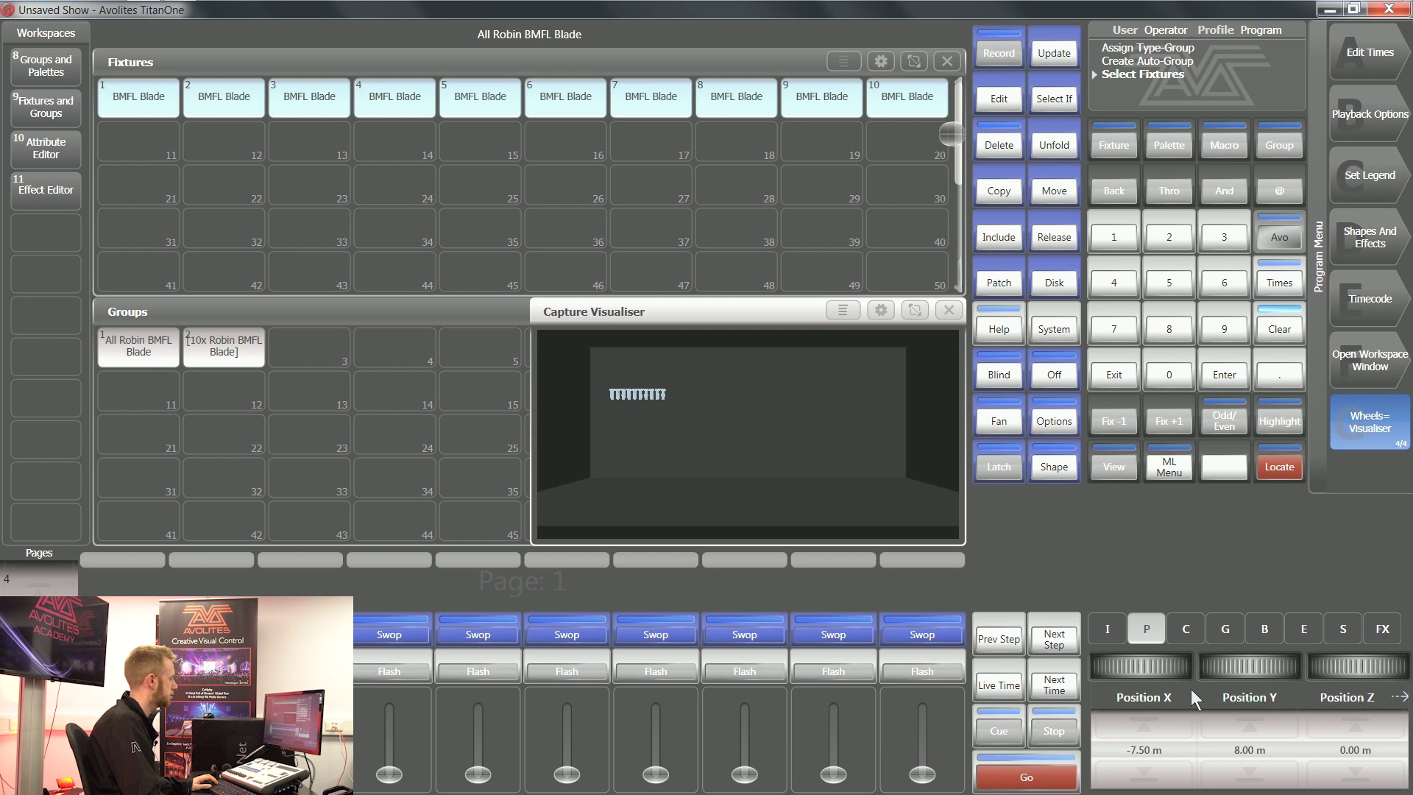
{"action": "mouse_move", "coordinate": [1139, 674]}
{"action": "left_mouse_down"}
{"action": "mouse_move", "coordinate": [1189, 674]}
{"action": "mouse_move", "coordinate": [1126, 669]}
{"action": "left_mouse_up"}
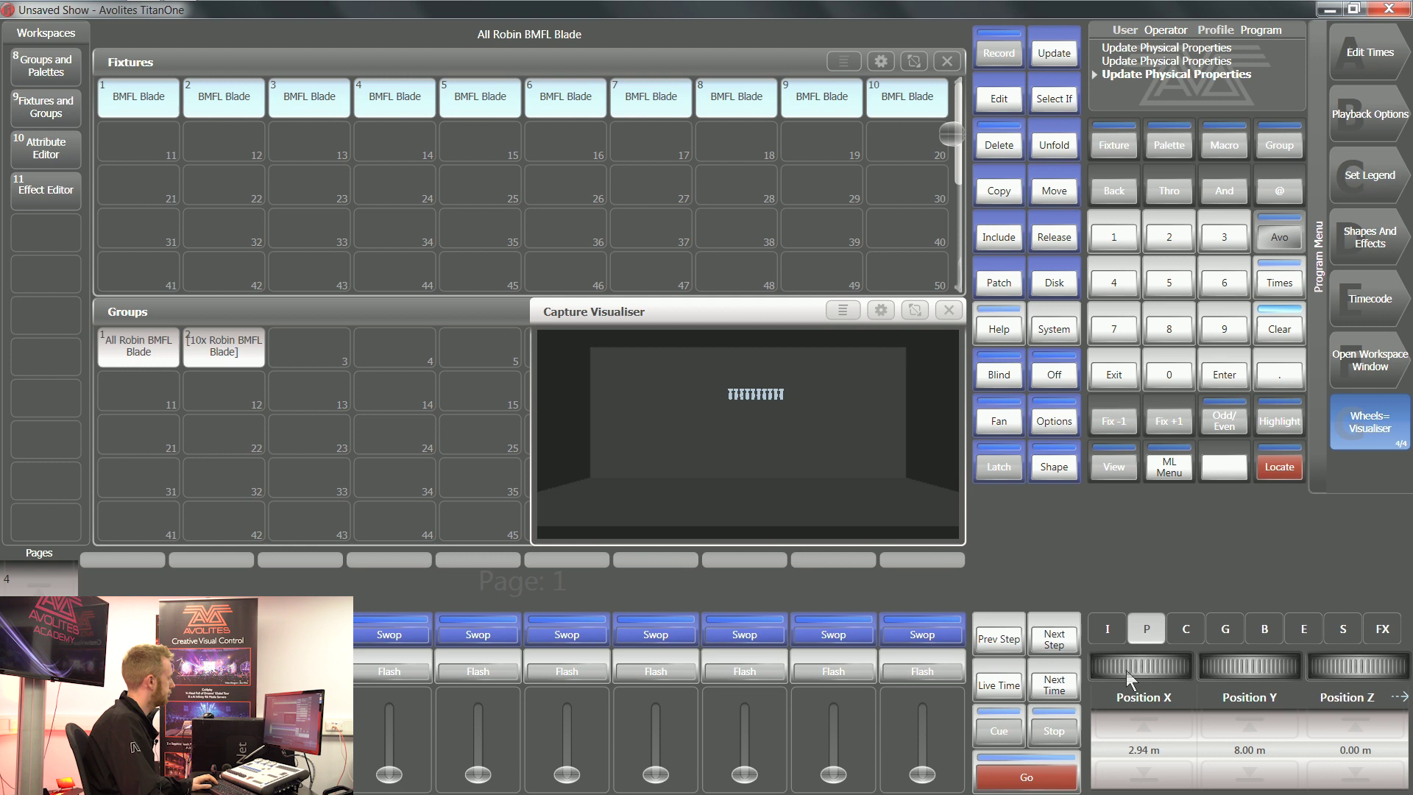
Fan the Blades' Position X to 8.70 m wide, then clear the programmer.
{"action": "left_click", "coordinate": [1003, 426]}
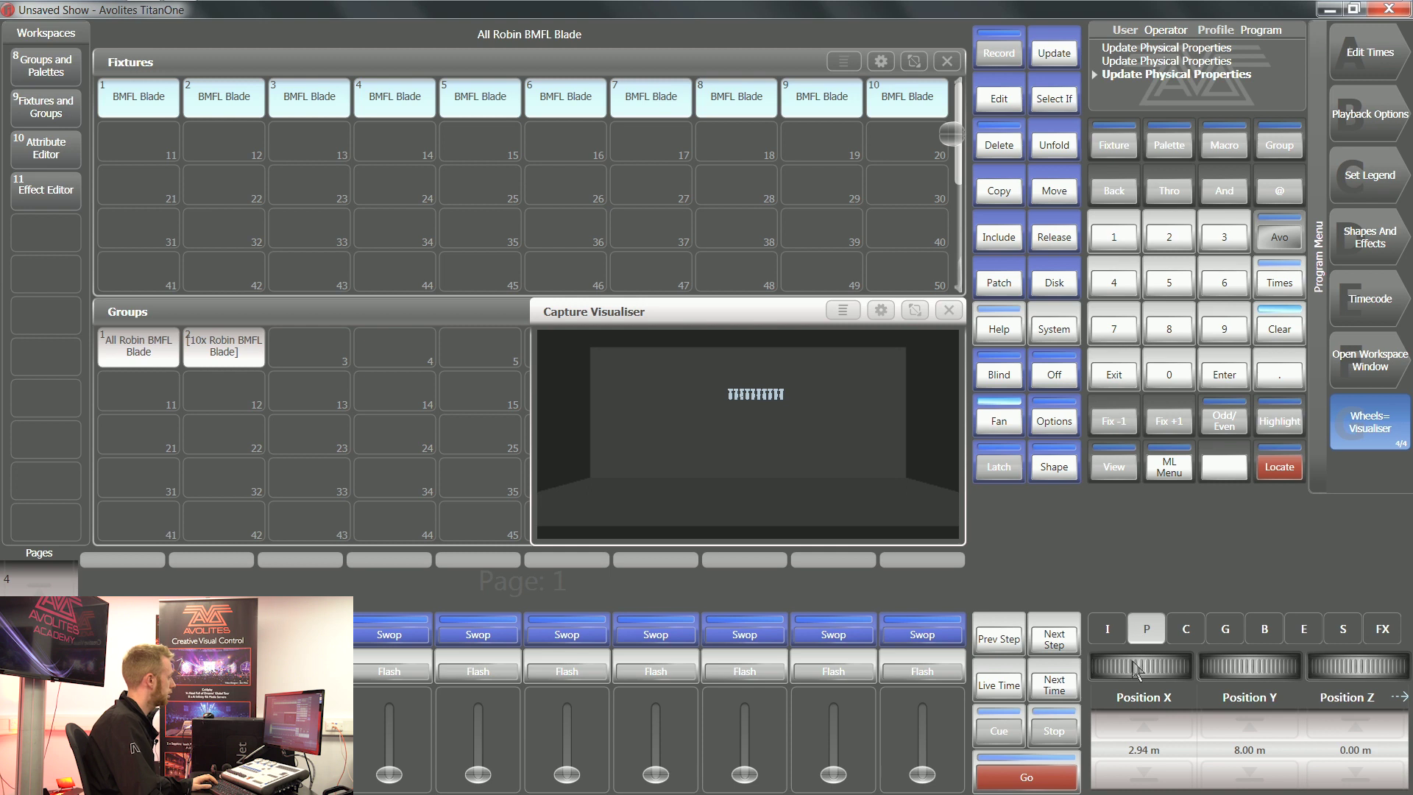
{"action": "left_click_drag", "start_coordinate": [1134, 666], "coordinate": [1181, 666]}
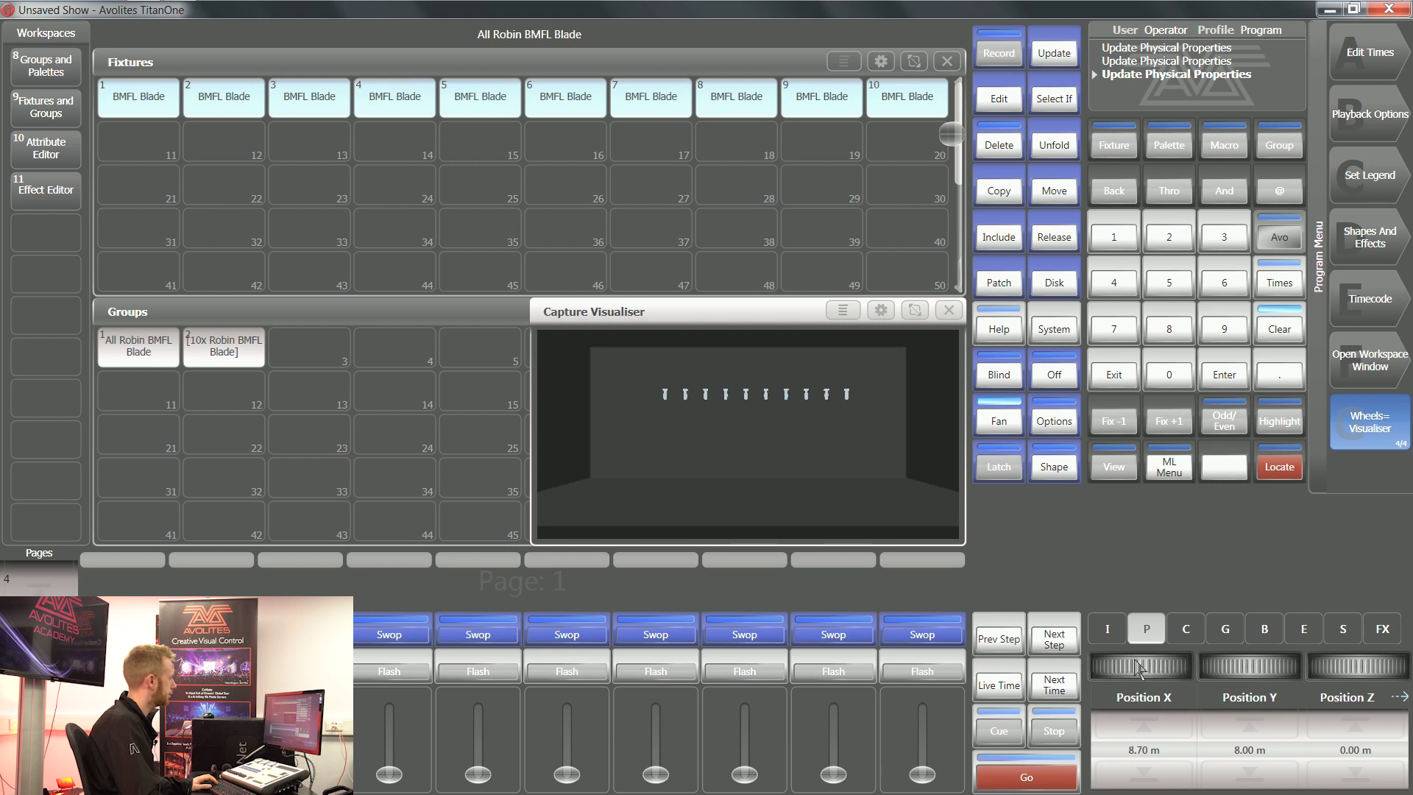
{"action": "left_click", "coordinate": [1277, 335]}
{"action": "left_click", "coordinate": [1277, 337]}
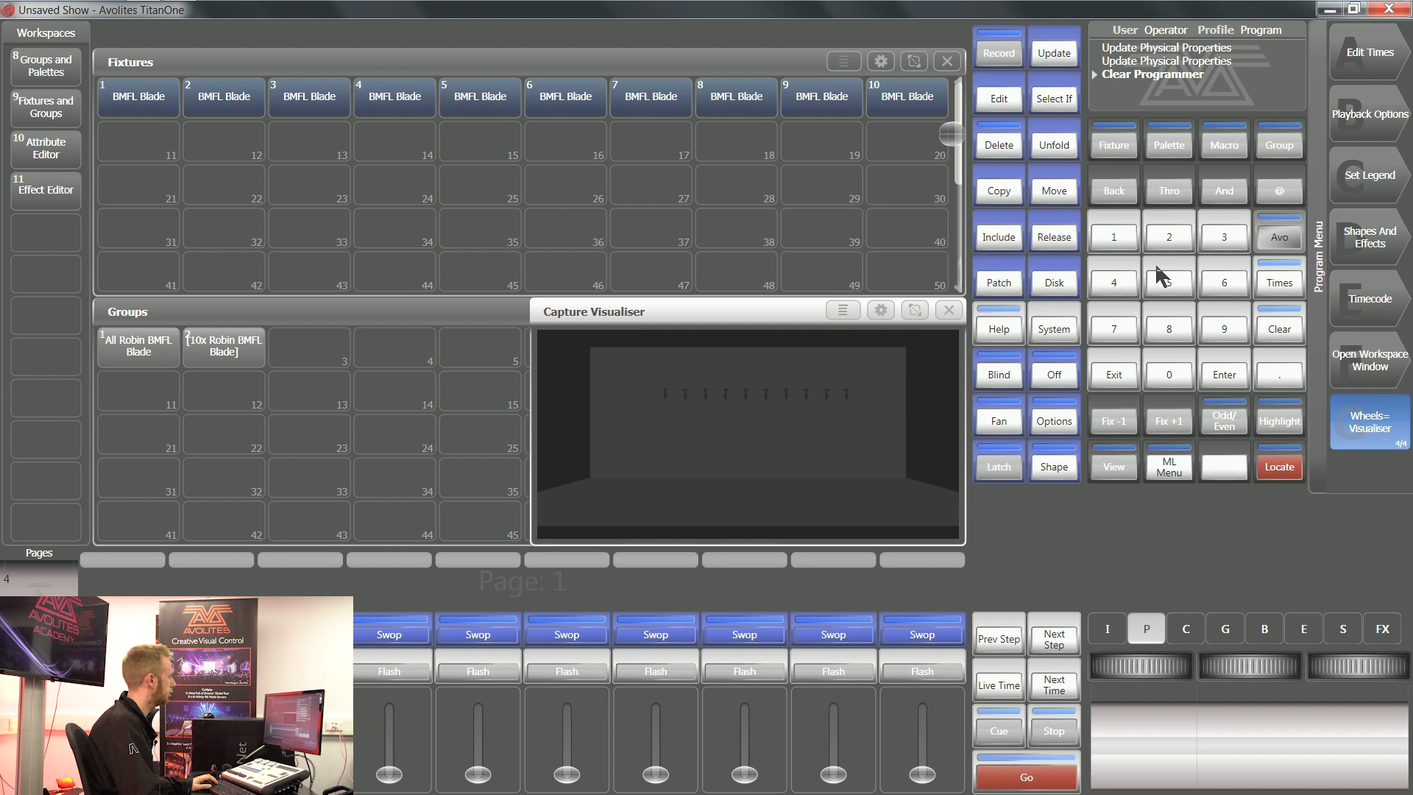
Choose the Robe Robin Pointe in Mode 1, 24 DMX from the fixture library.
{"action": "left_click", "coordinate": [1016, 280]}
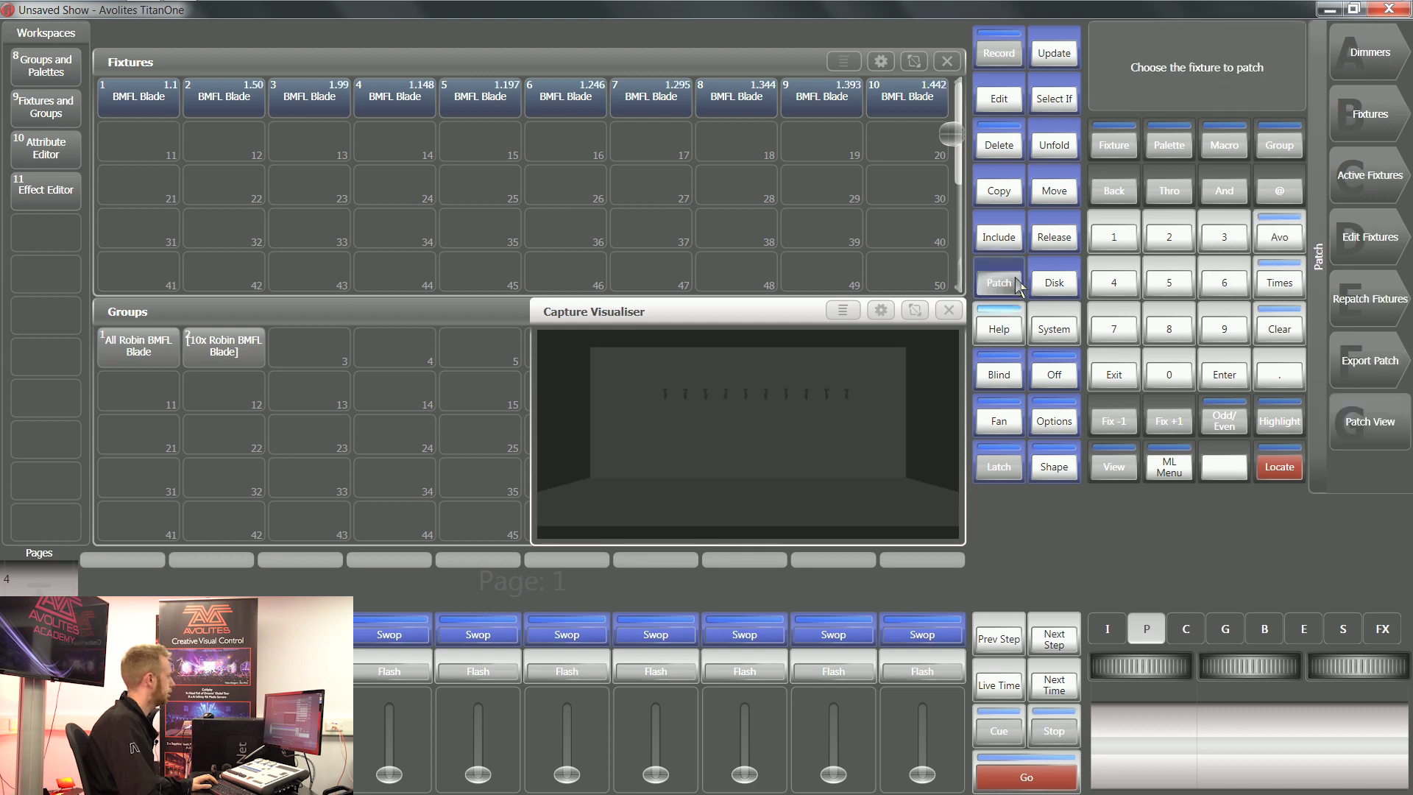
{"action": "left_click", "coordinate": [1378, 120]}
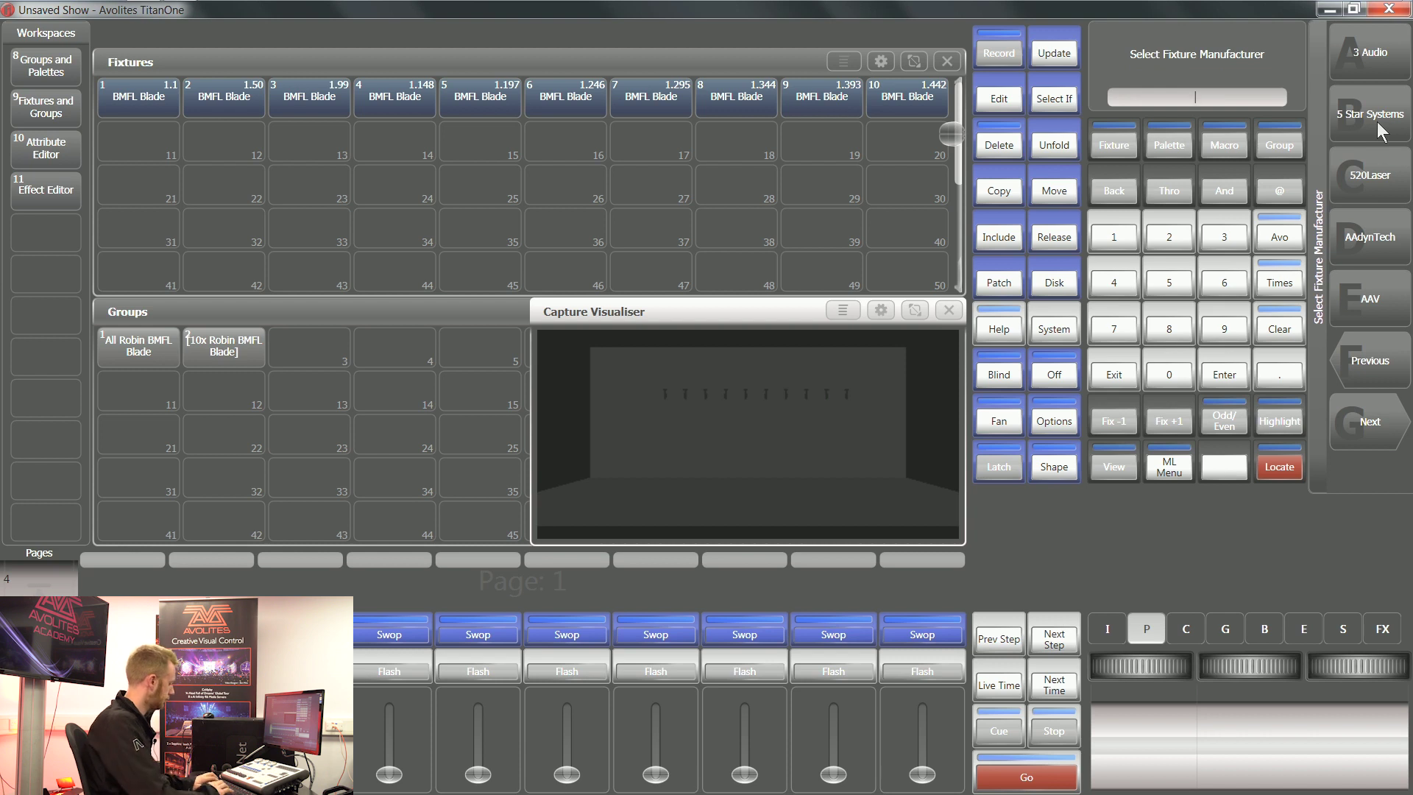
{"action": "type", "text": "robe"}
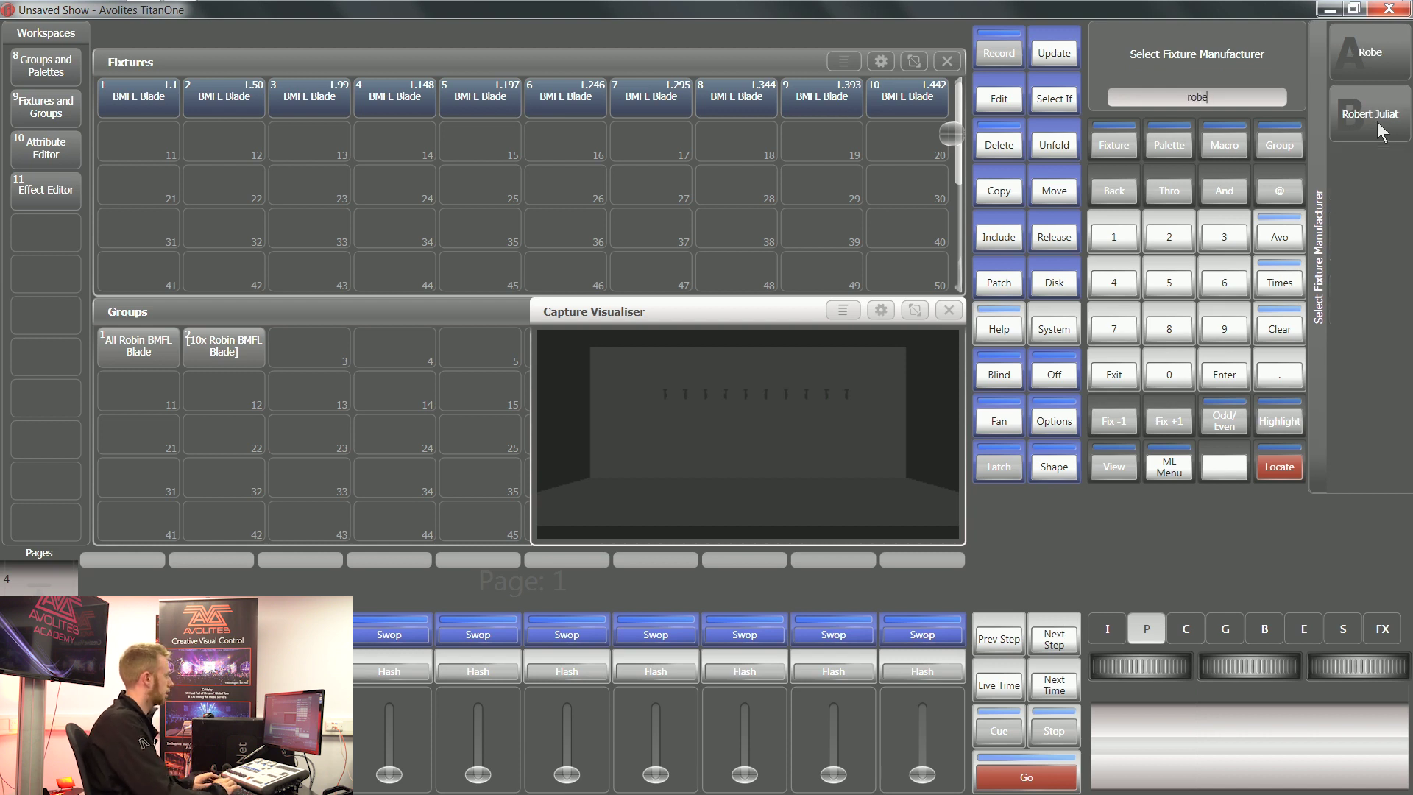
{"action": "left_click", "coordinate": [1375, 62]}
{"action": "type", "text": "po"}
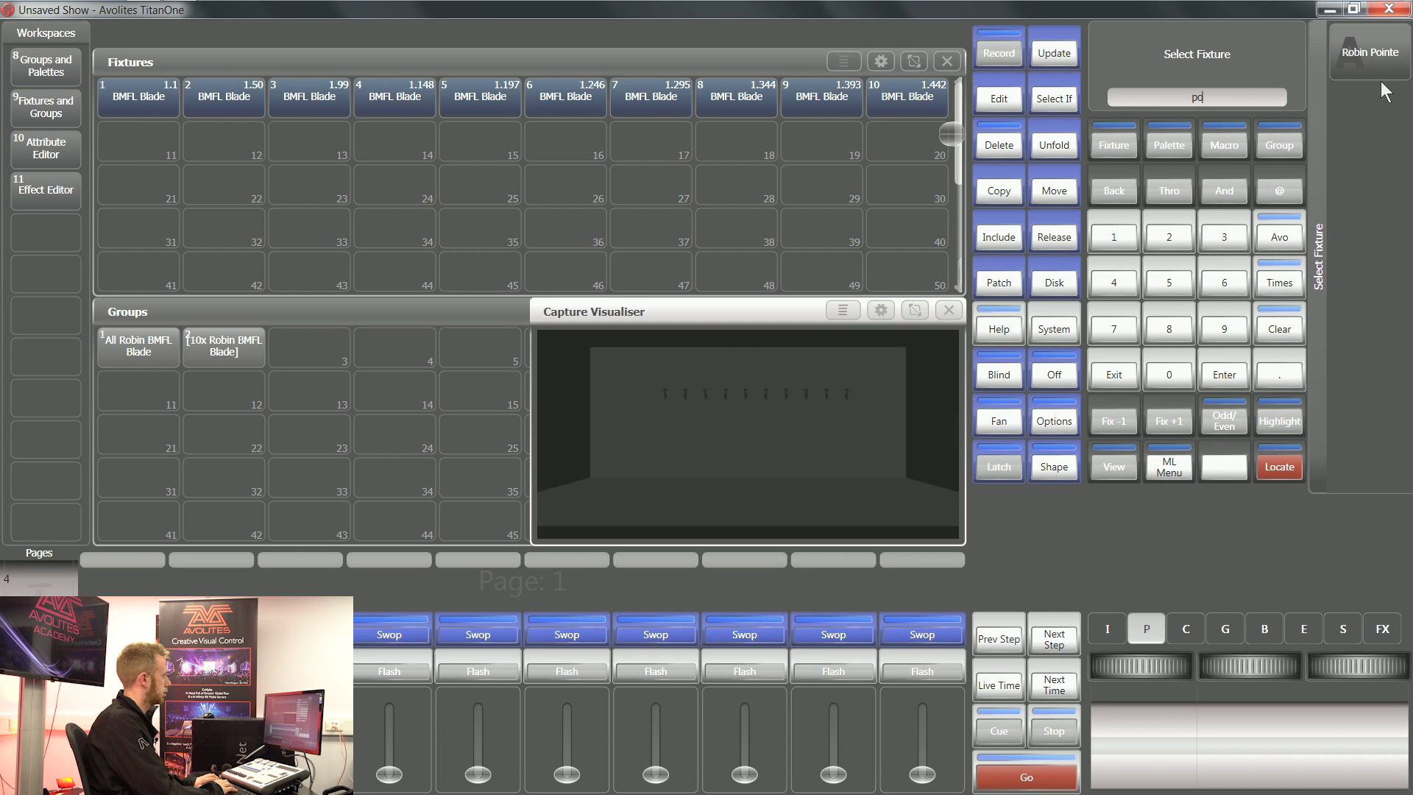
{"action": "left_click", "coordinate": [1397, 72]}
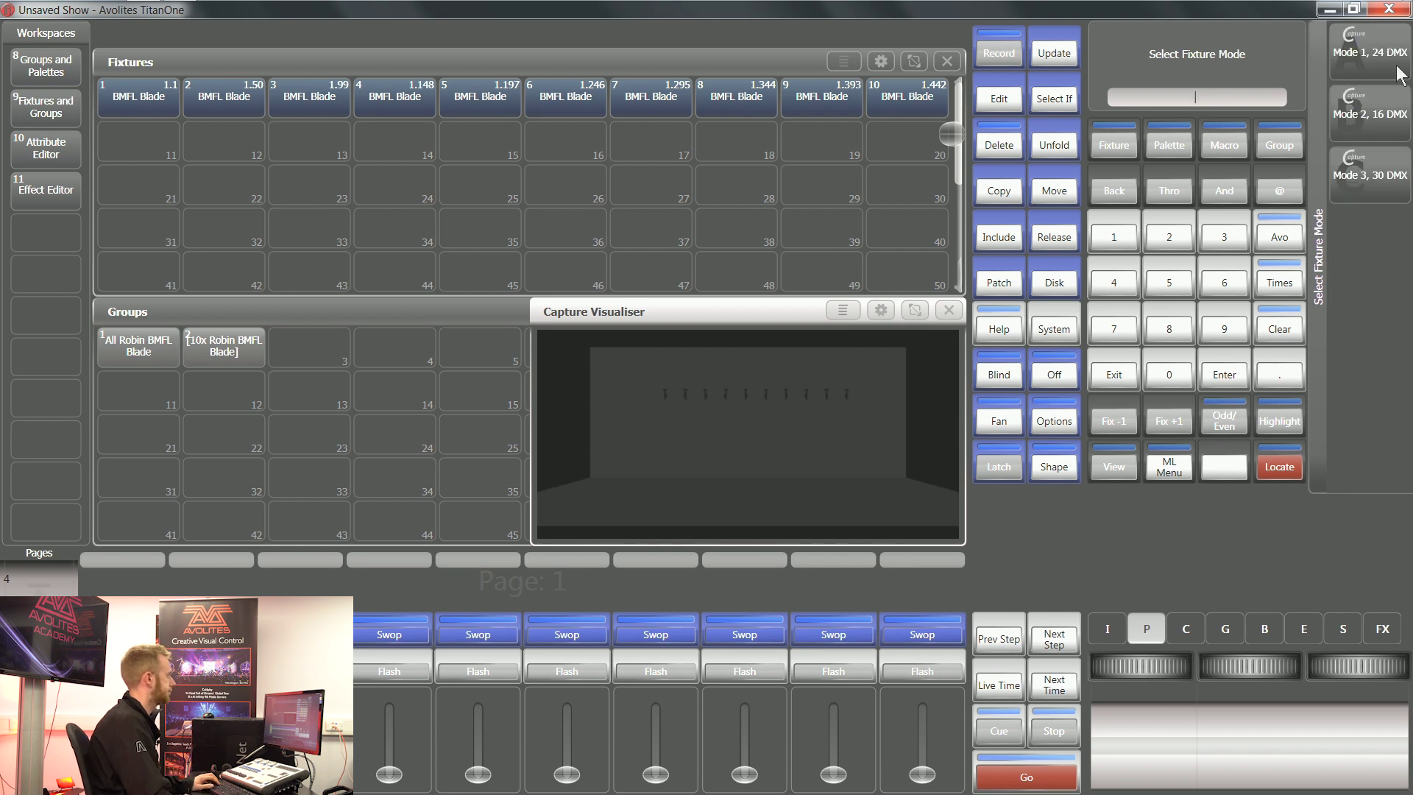
{"action": "left_click", "coordinate": [1363, 68]}
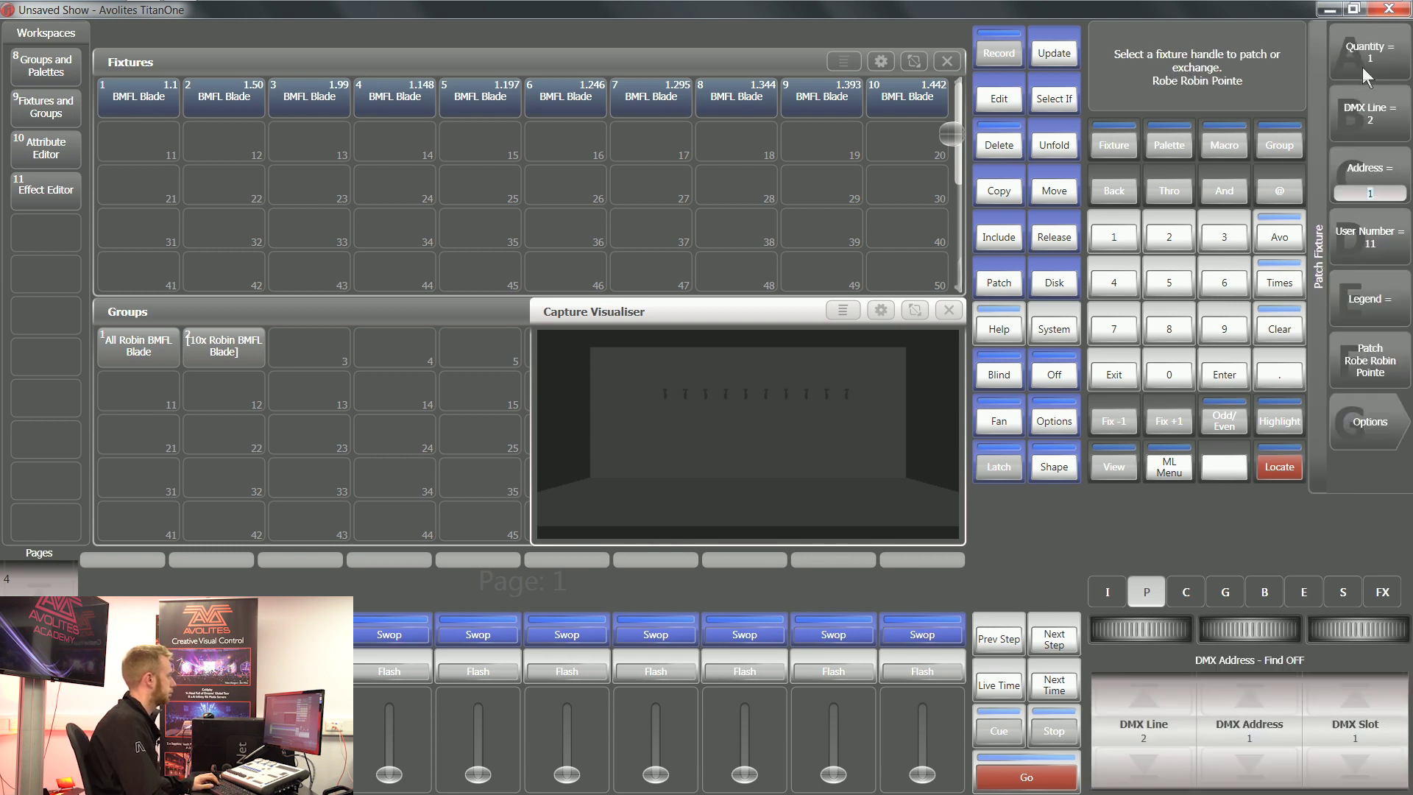
Patch six Robin Pointes starting at handle 11 on DMX line 2.
{"action": "type", "text": "6"}
{"action": "left_click", "coordinate": [151, 152]}
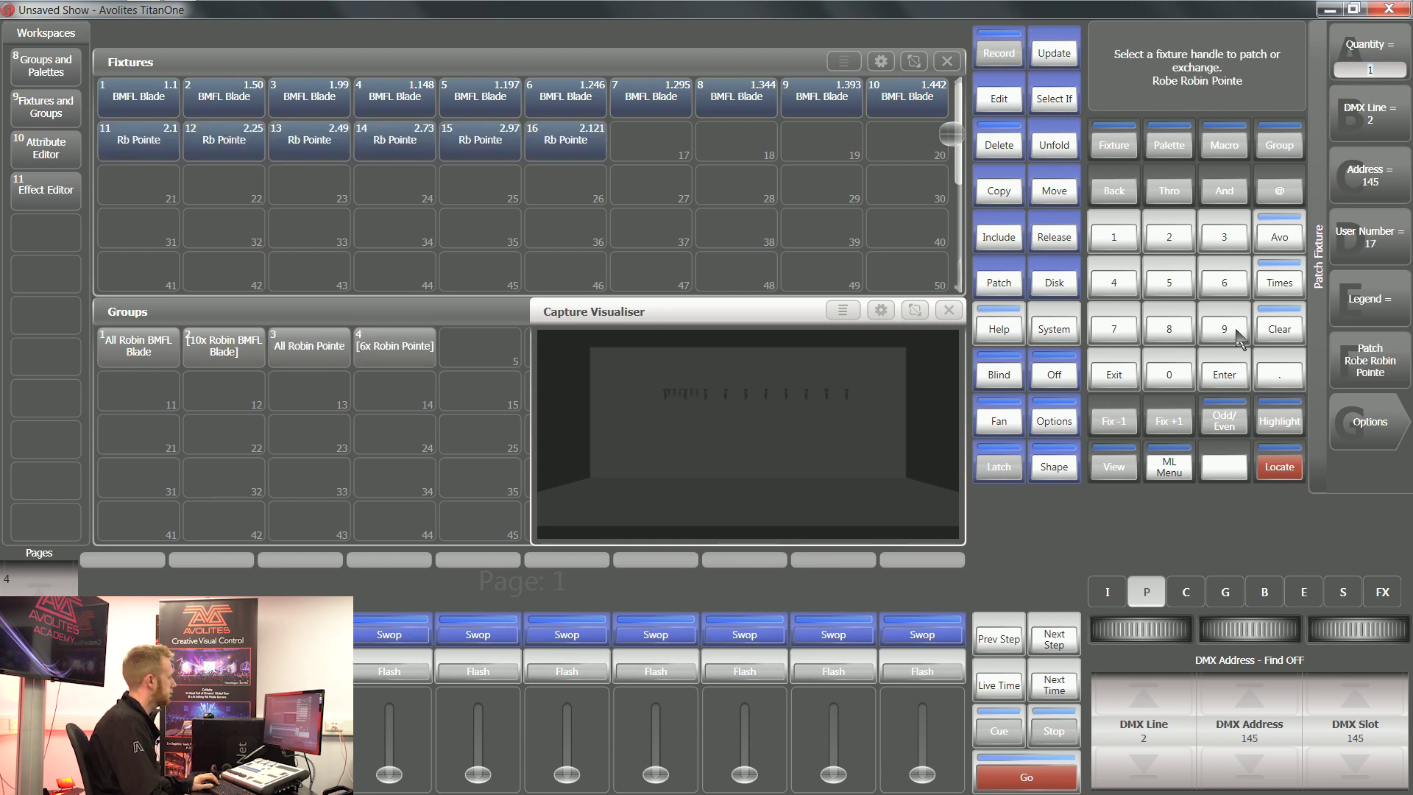
{"action": "left_click", "coordinate": [1283, 247]}
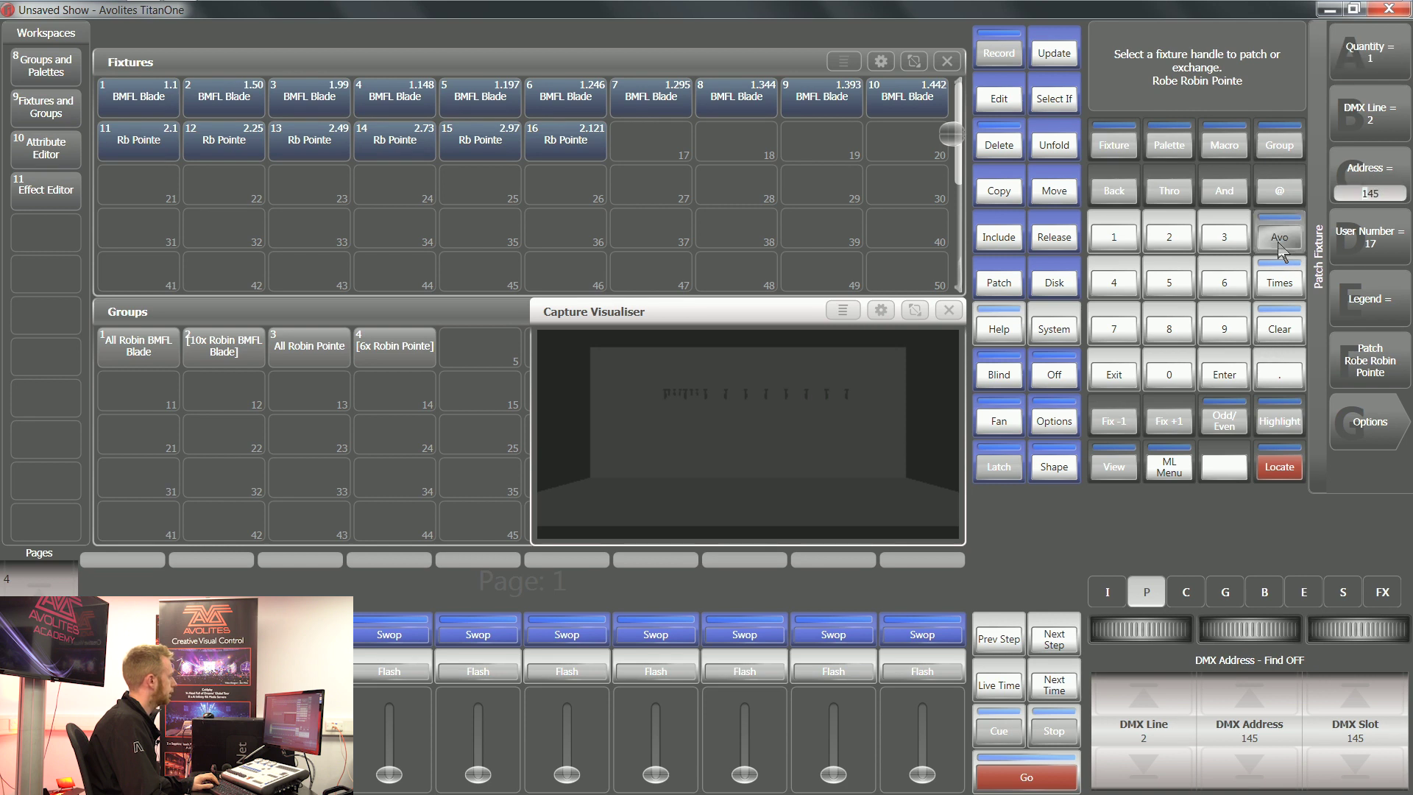
Select Robin Pointes 11–16, locate them, and orient them to 181°, 212°, 358°.
{"action": "left_click", "coordinate": [1120, 374]}
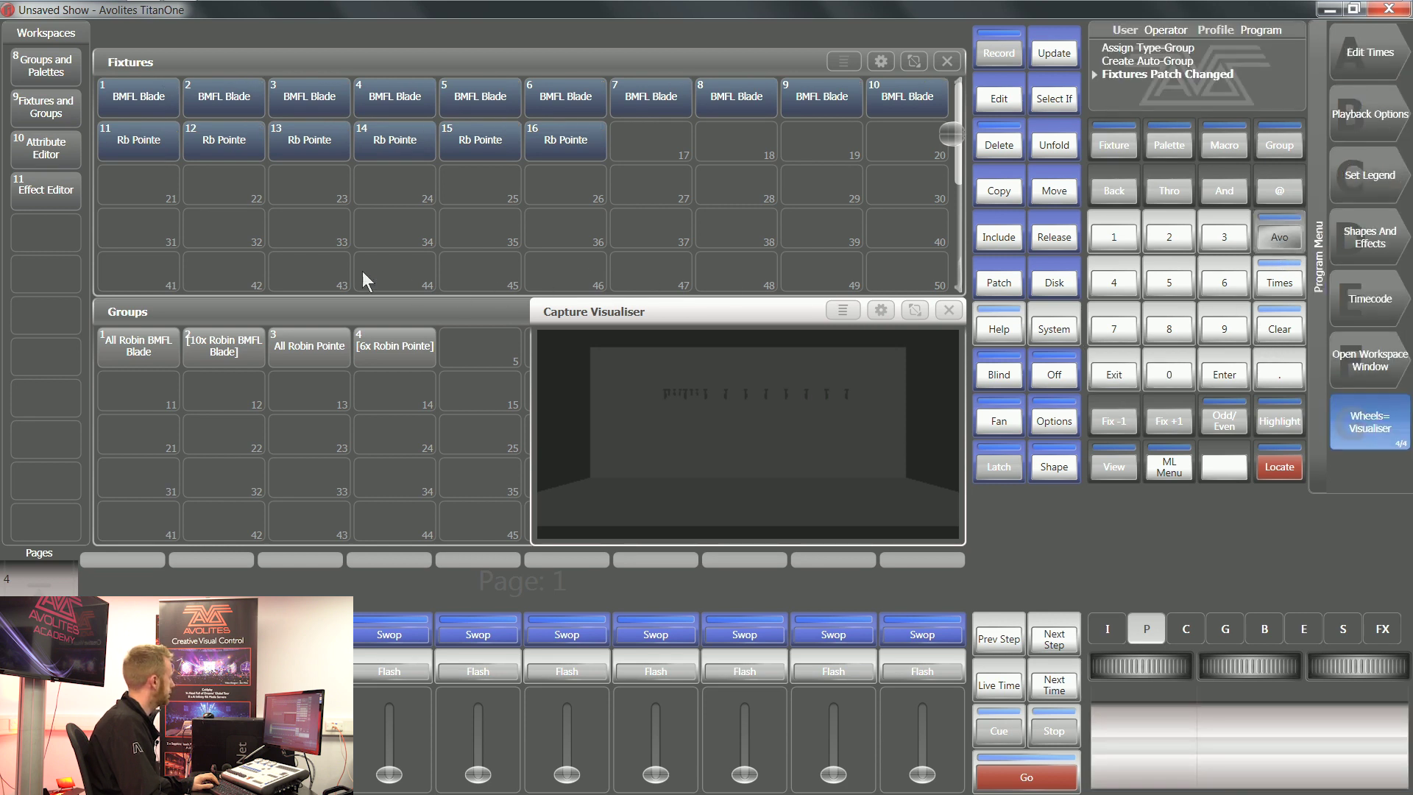
{"action": "left_click_drag", "start_coordinate": [148, 143], "coordinate": [594, 148]}
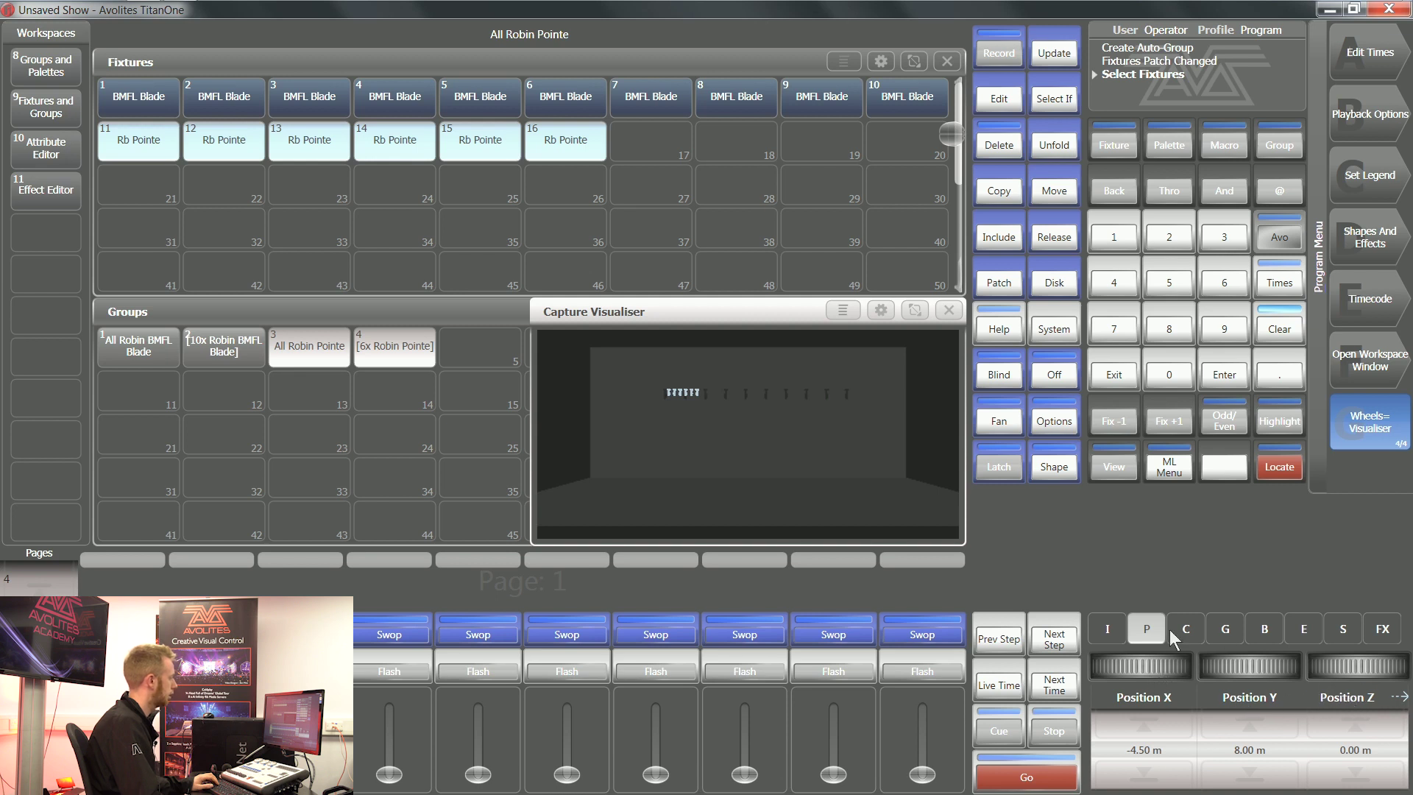
{"action": "left_click", "coordinate": [1146, 630]}
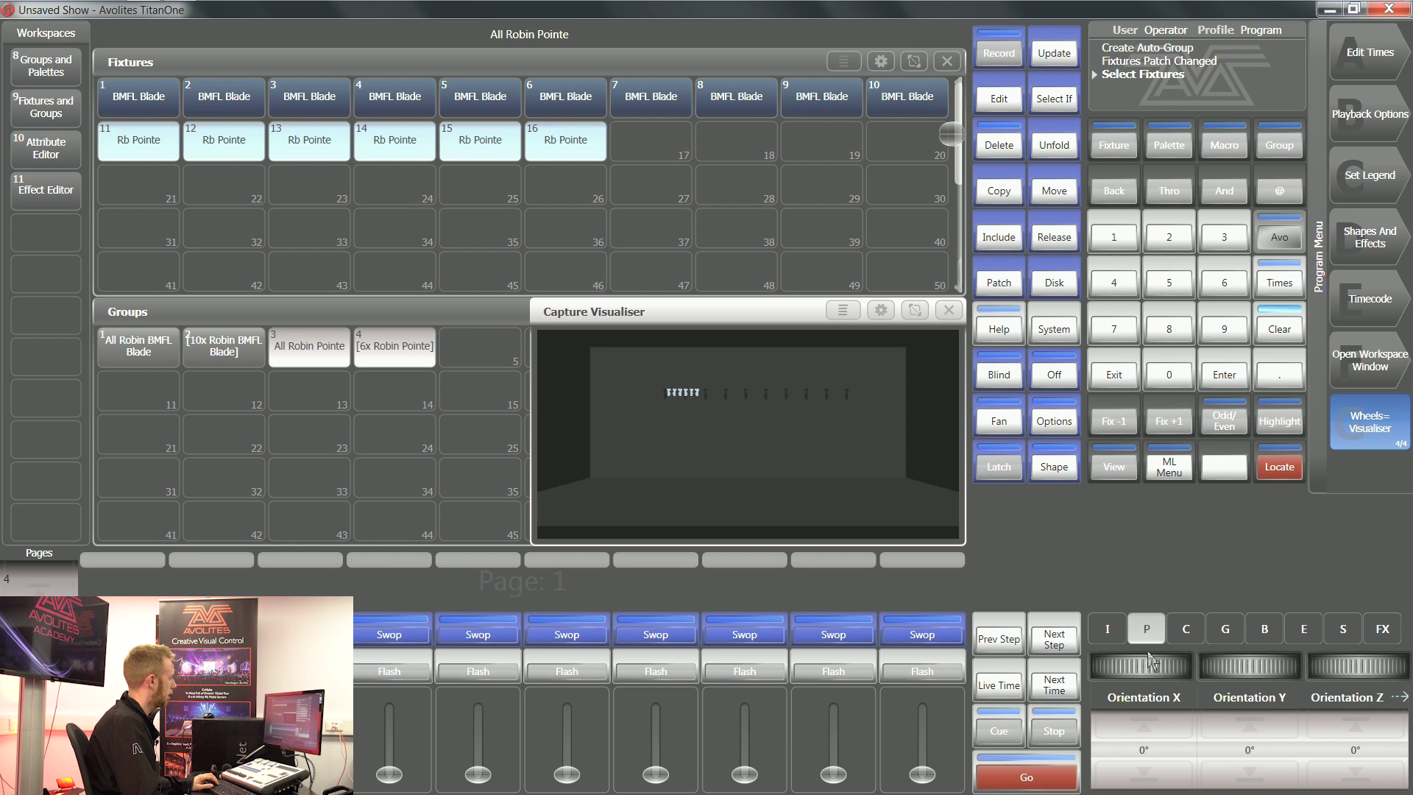
{"action": "left_click_drag", "start_coordinate": [1104, 666], "coordinate": [1170, 666]}
{"action": "left_click", "coordinate": [1275, 452]}
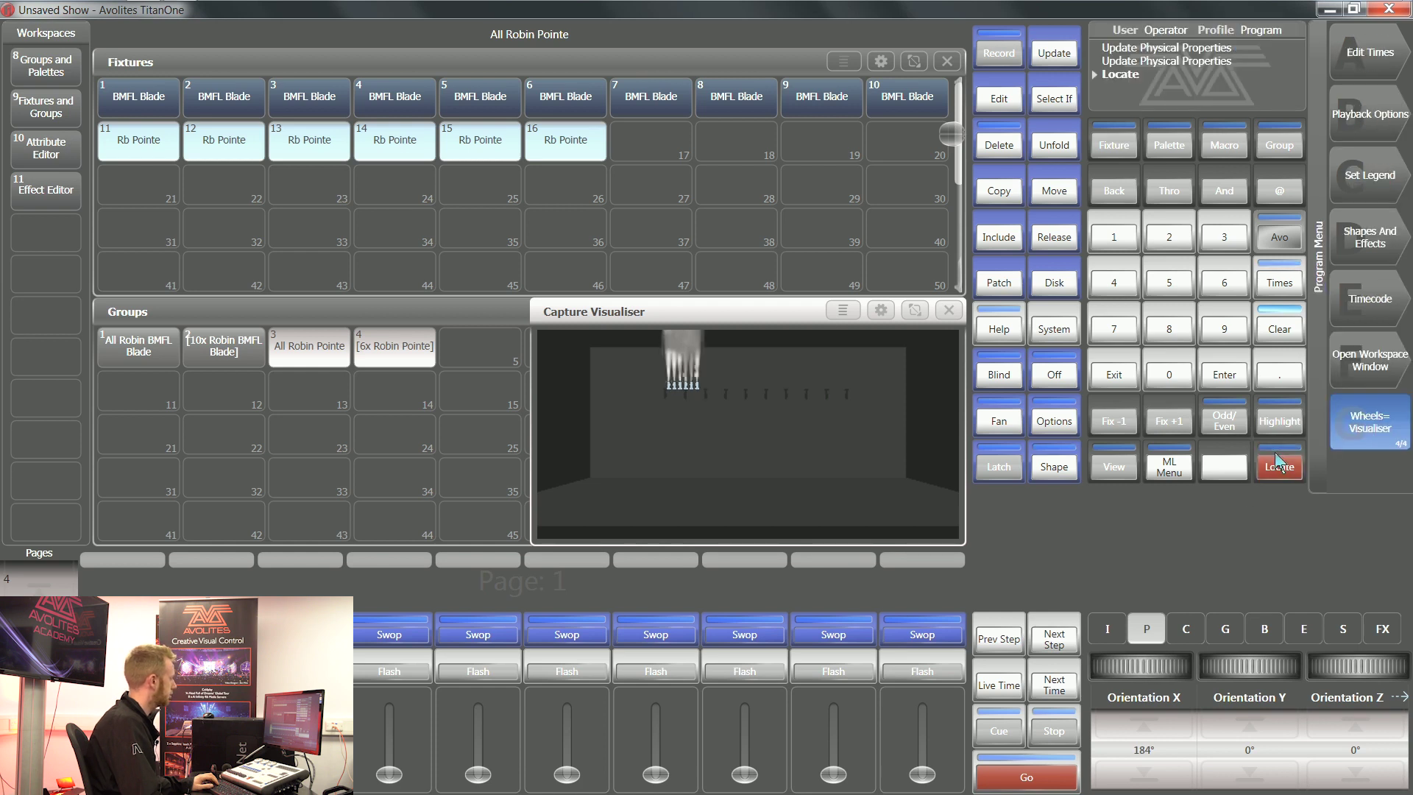
{"action": "left_click_drag", "start_coordinate": [1106, 668], "coordinate": [1115, 666]}
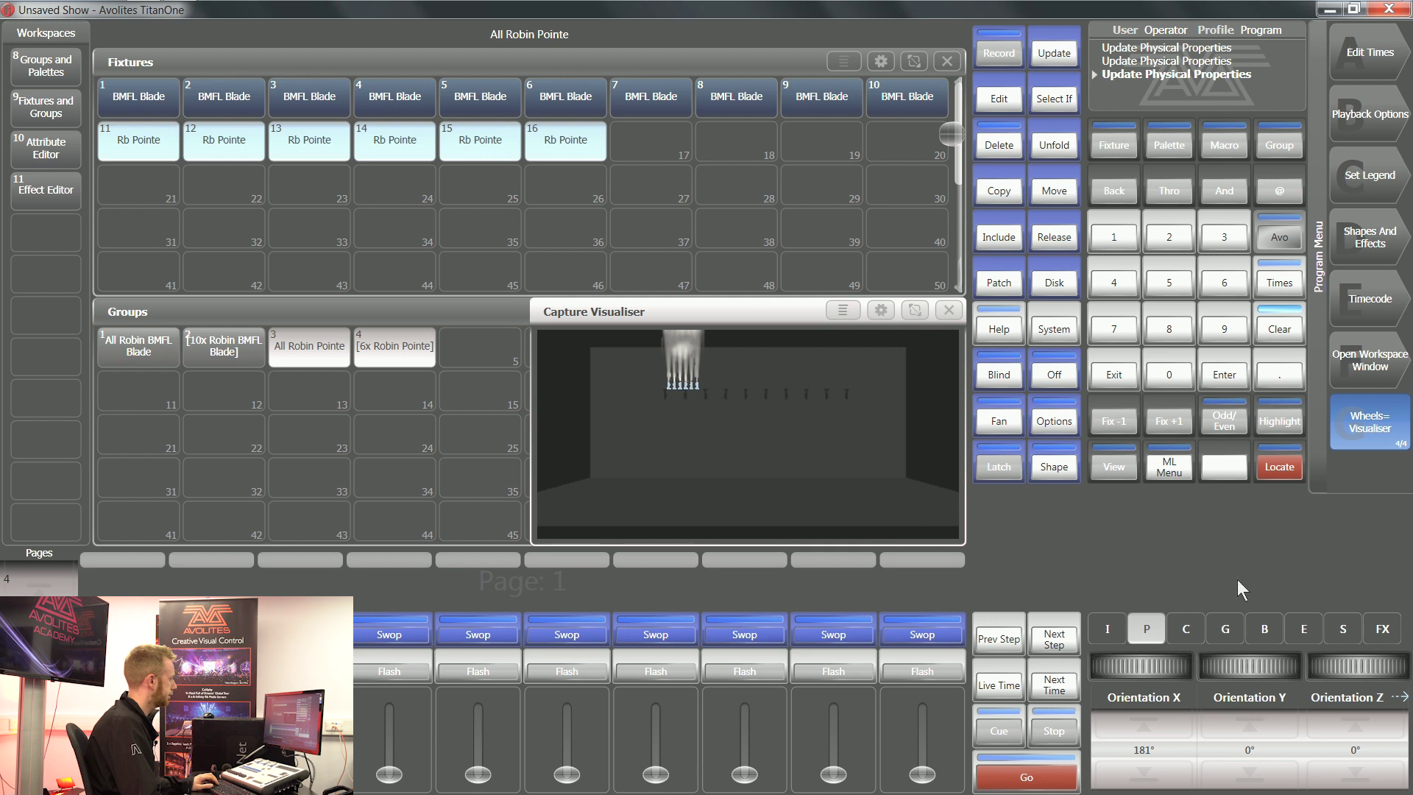
{"action": "left_click_drag", "start_coordinate": [1249, 666], "coordinate": [1340, 665]}
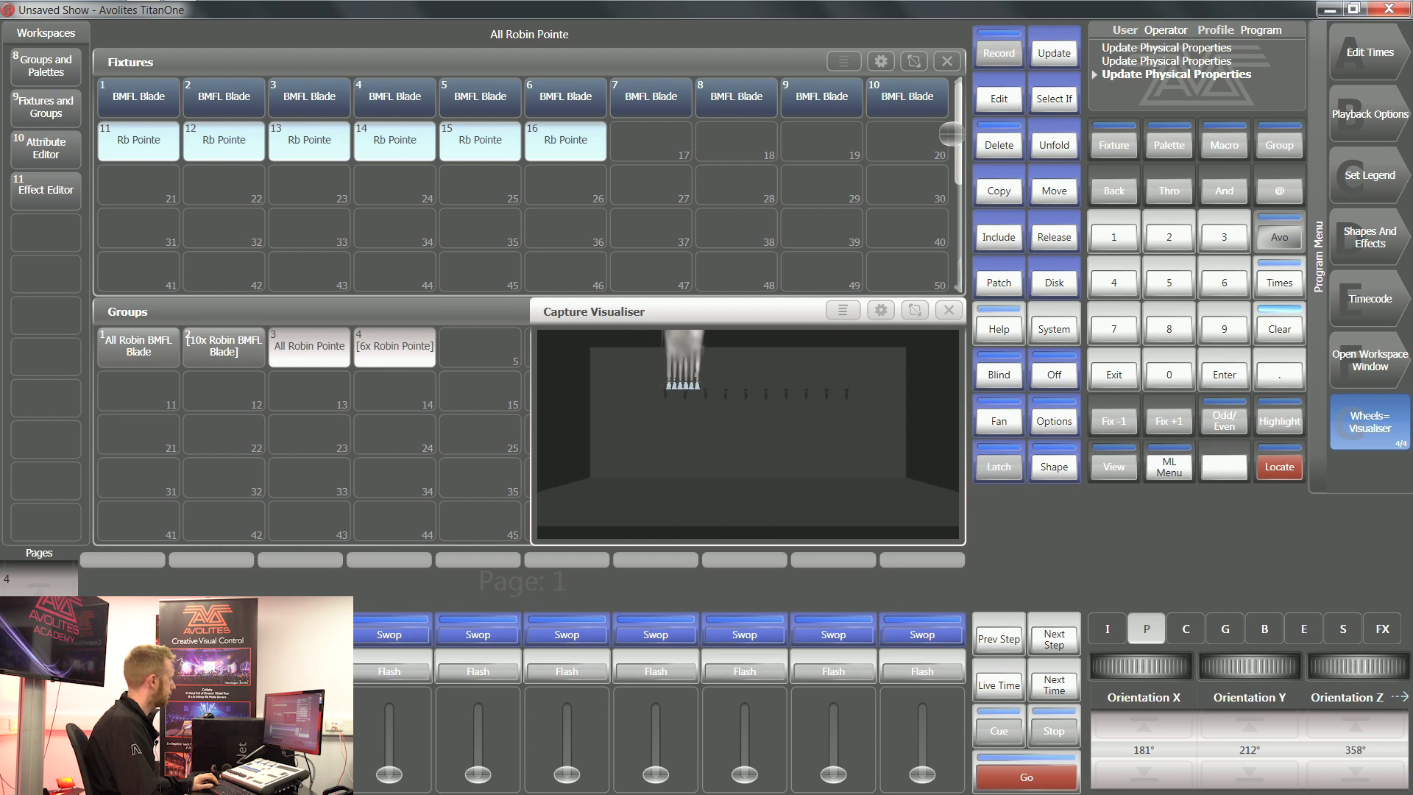
Lower the Pointes' Position Y to bring them downstage to −0.04 m.
{"action": "left_click", "coordinate": [1146, 638]}
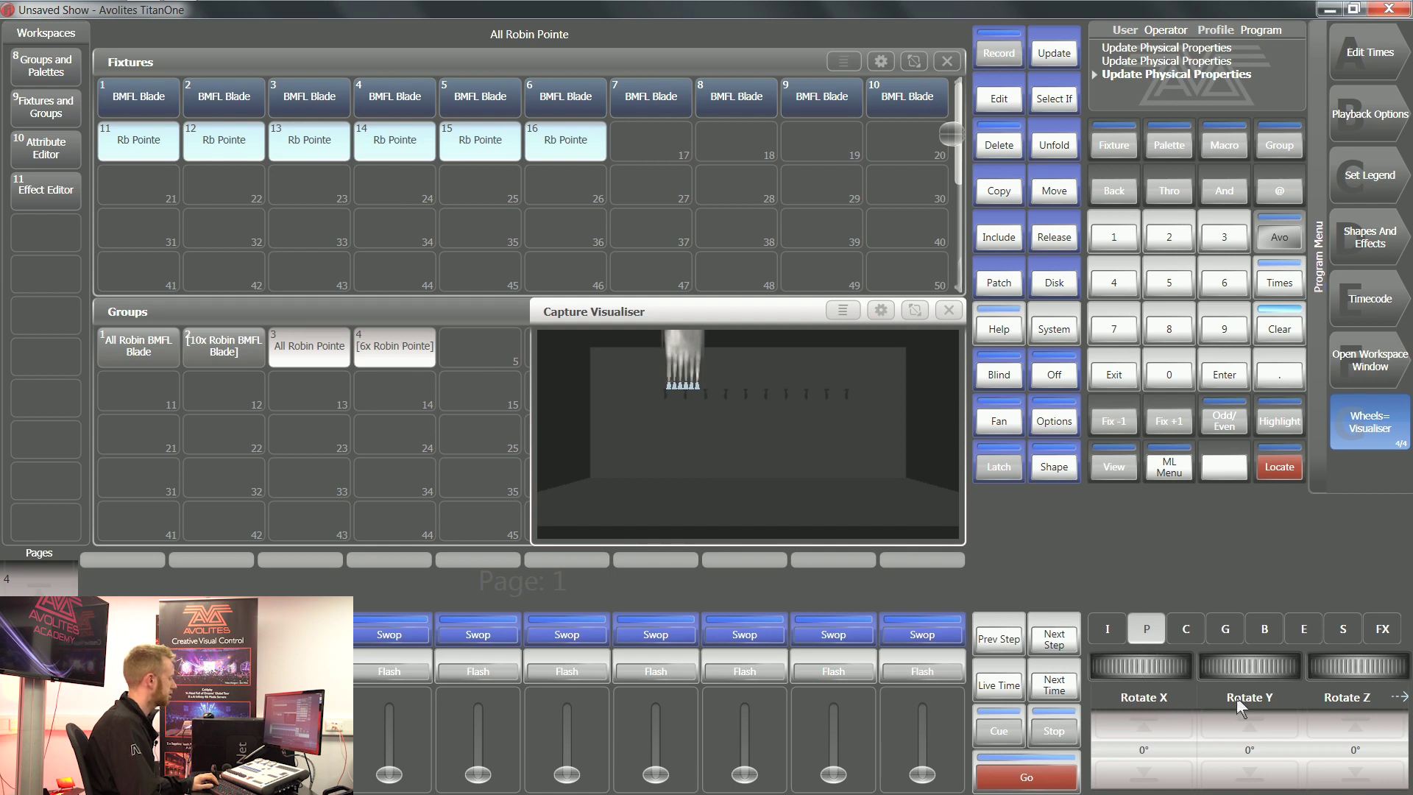
{"action": "left_click", "coordinate": [1151, 631]}
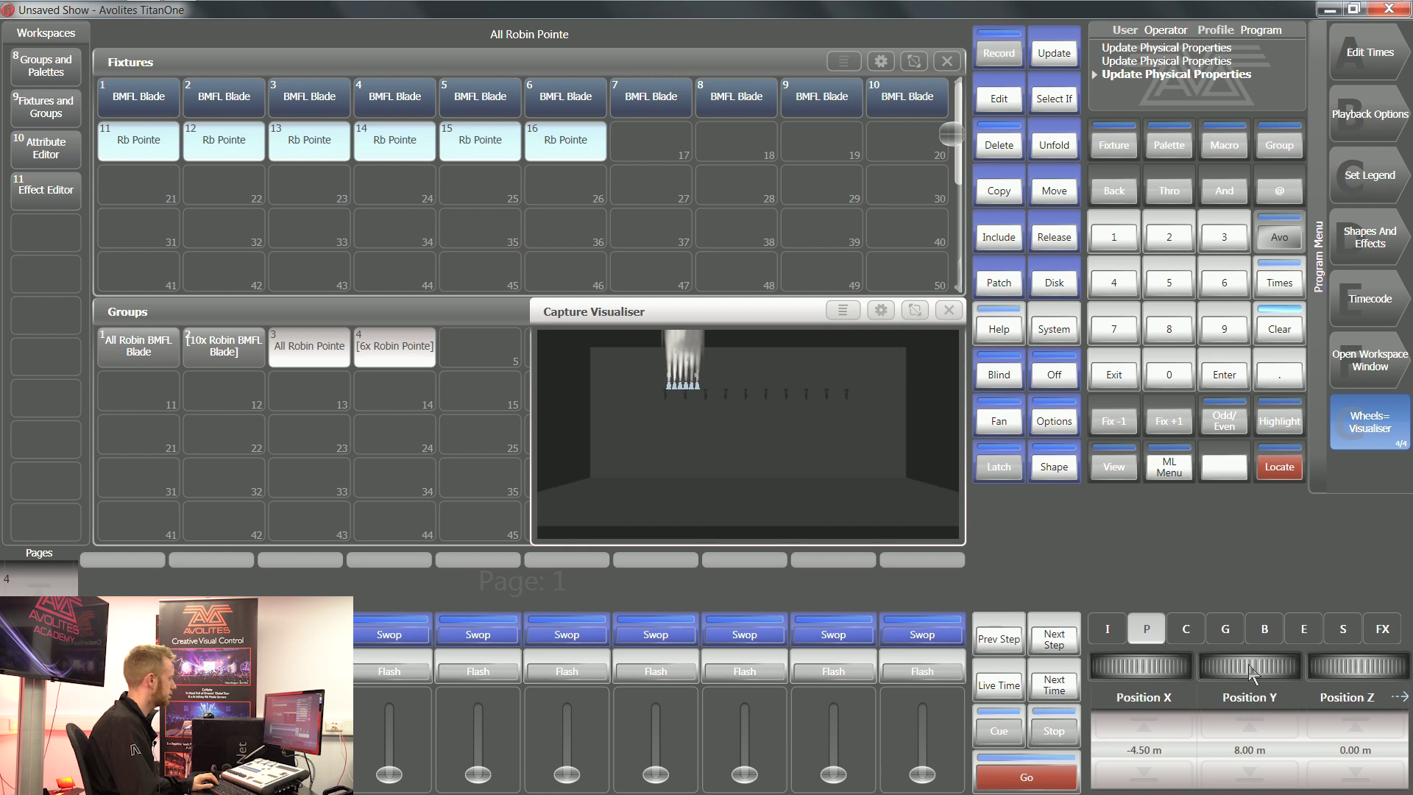
{"action": "left_click_drag", "start_coordinate": [1248, 664], "coordinate": [1182, 676]}
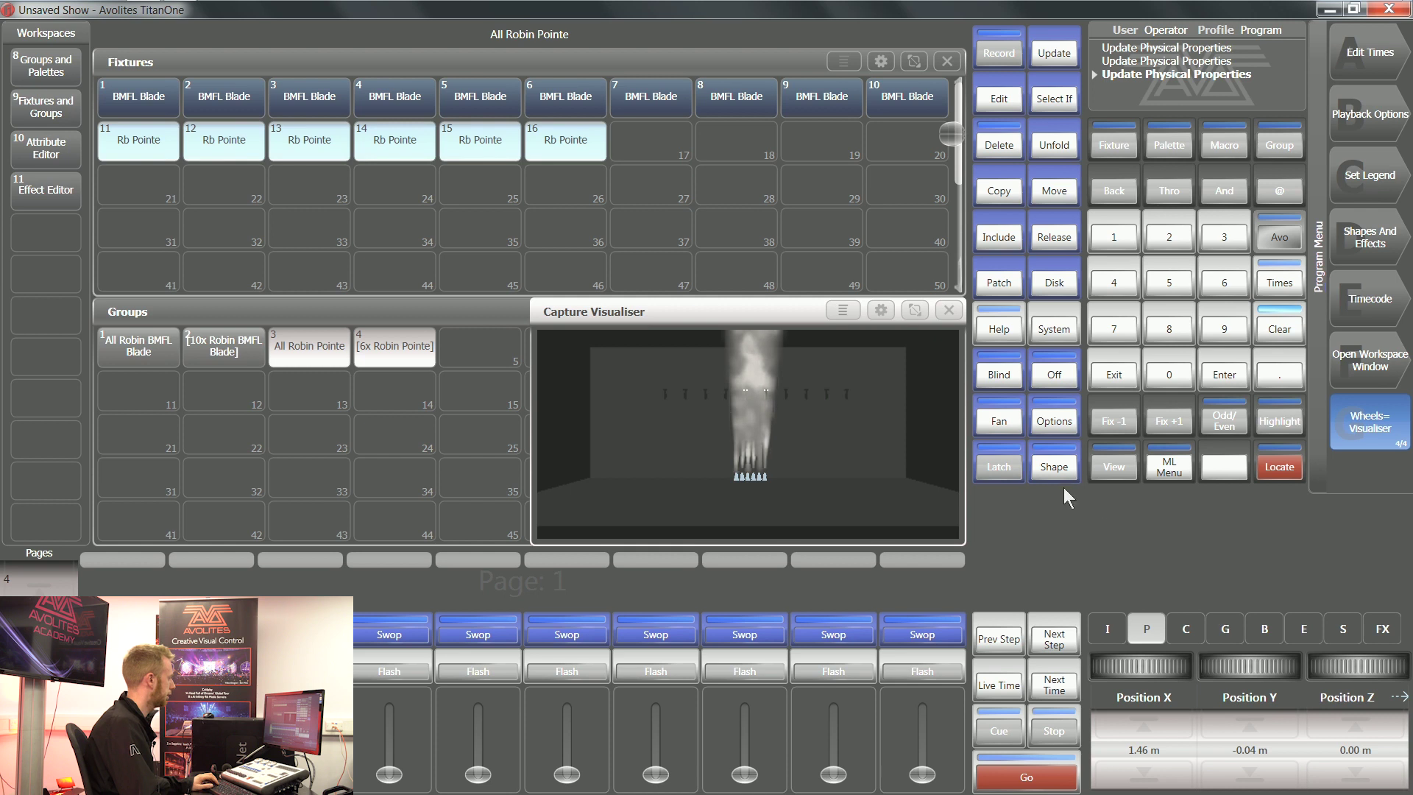
Fan the six Robin Pointes' Position X out to 5.42 m across the stage.
{"action": "left_click", "coordinate": [1011, 423]}
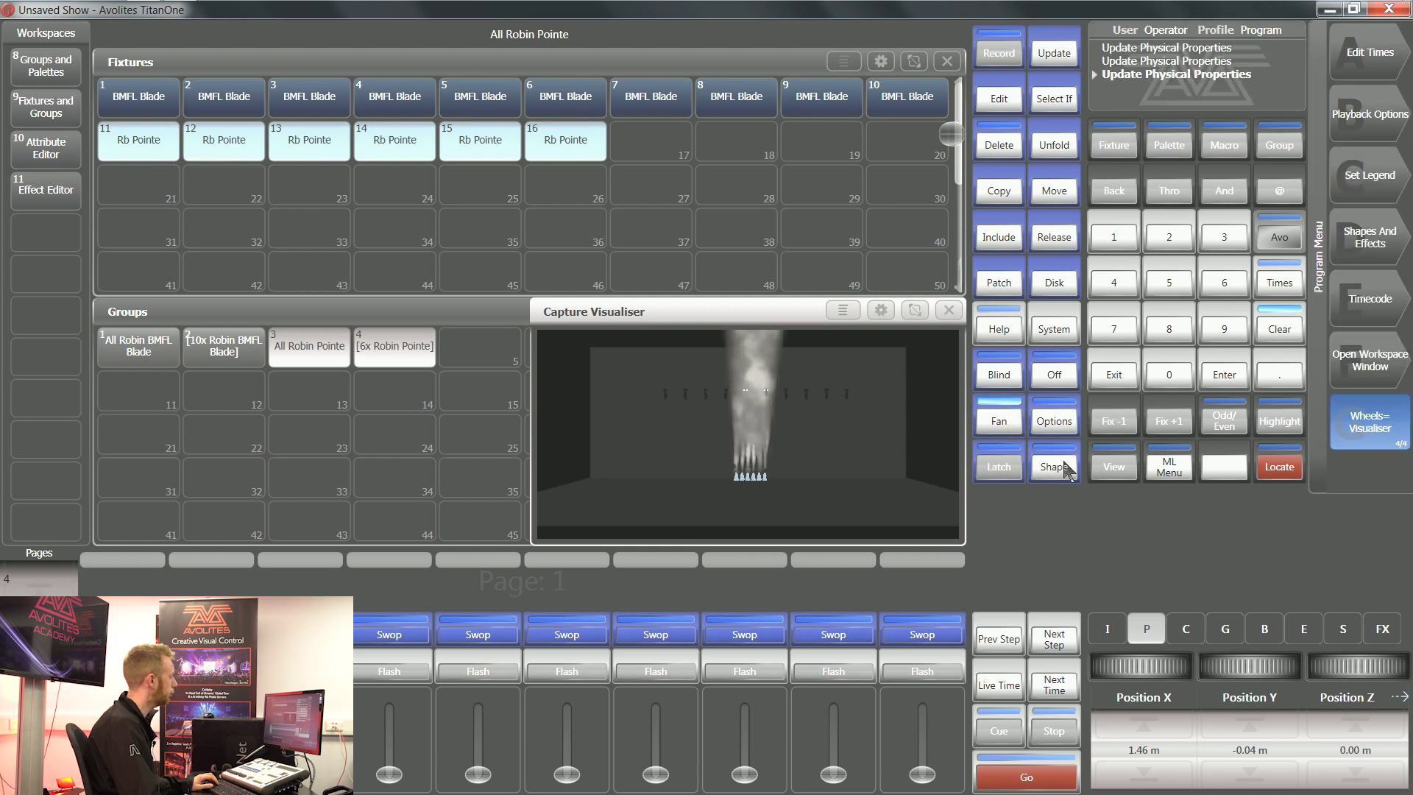
{"action": "left_click_drag", "start_coordinate": [1149, 666], "coordinate": [1186, 667]}
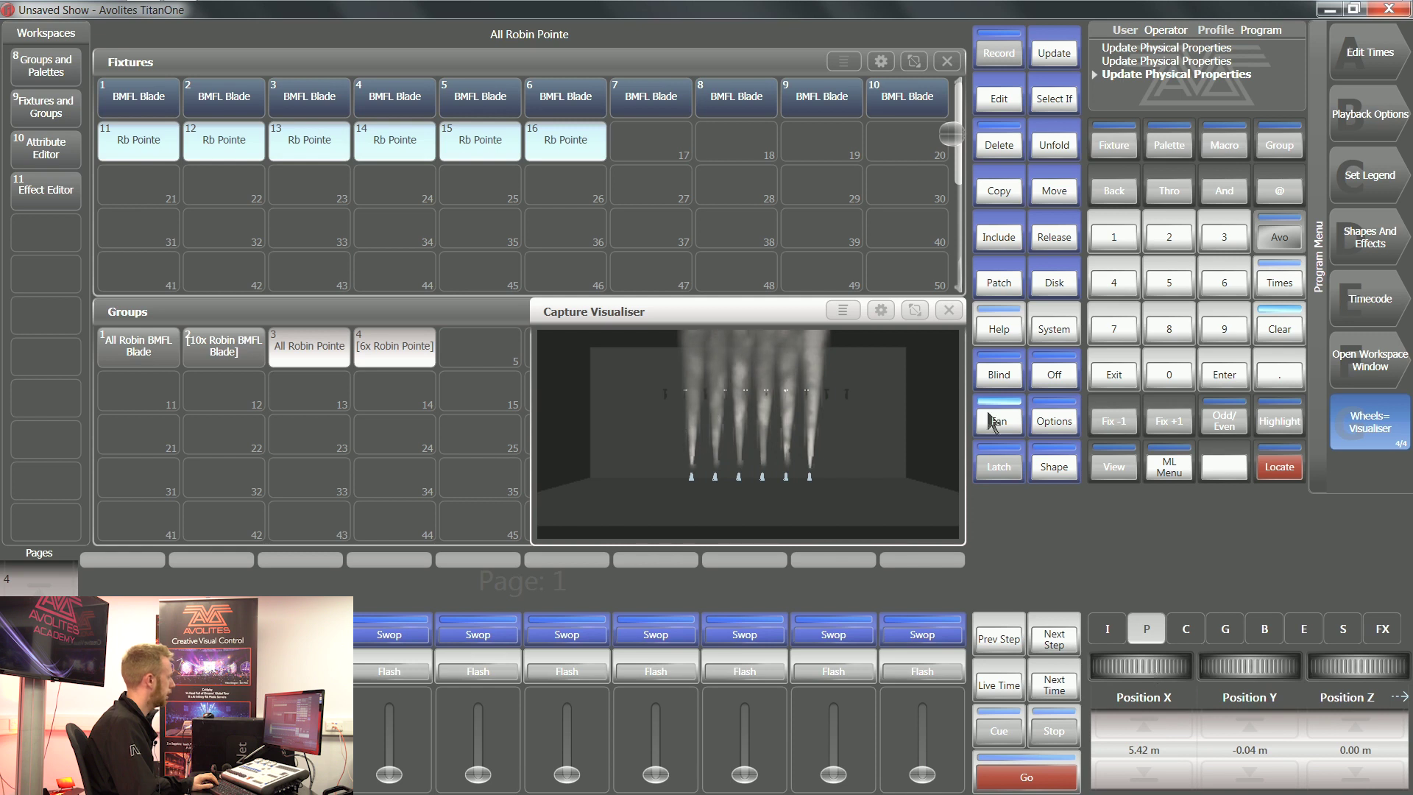
{"action": "left_click", "coordinate": [1367, 365]}
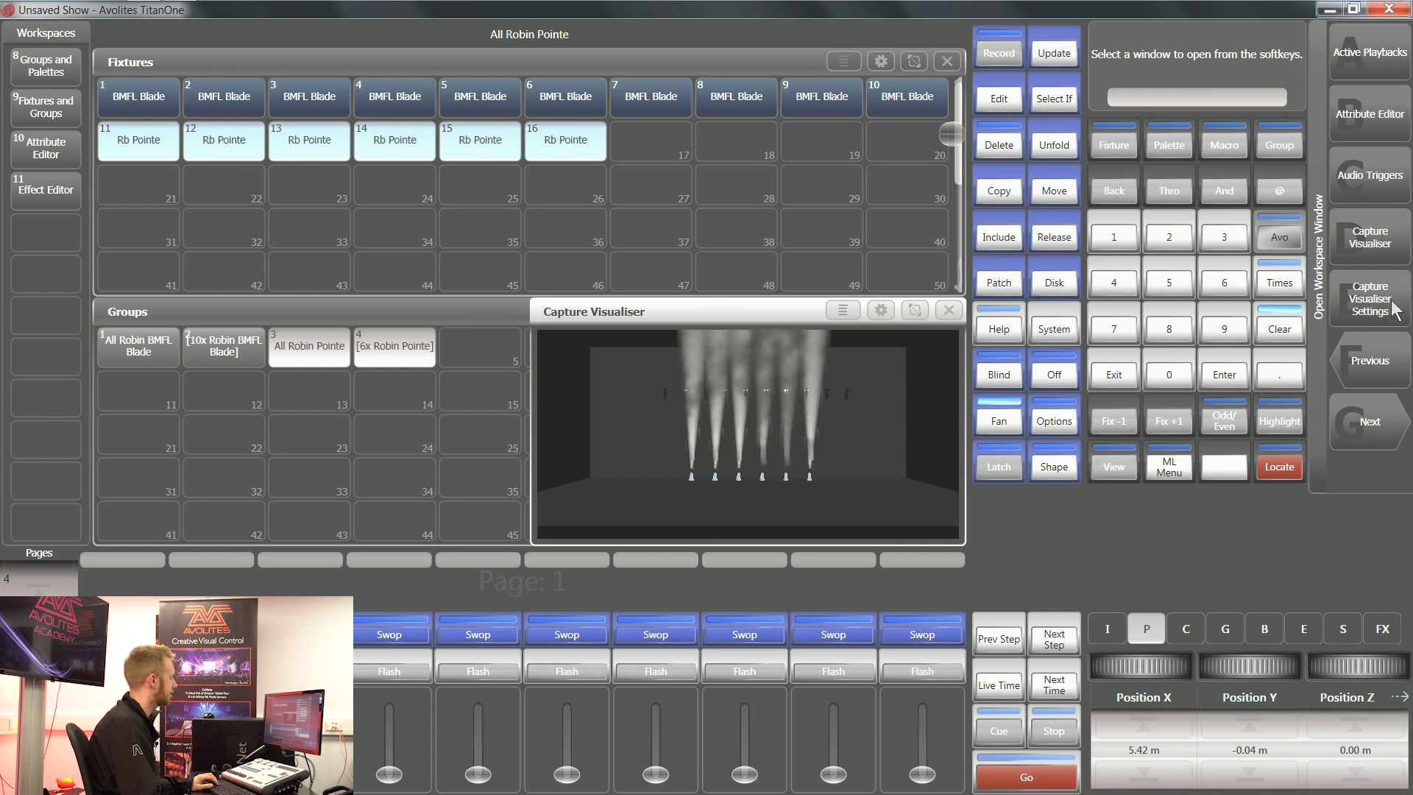
Move the visualiser camera closer to the stage and set Ambient Lighting to 10%.
{"action": "left_click", "coordinate": [1394, 310]}
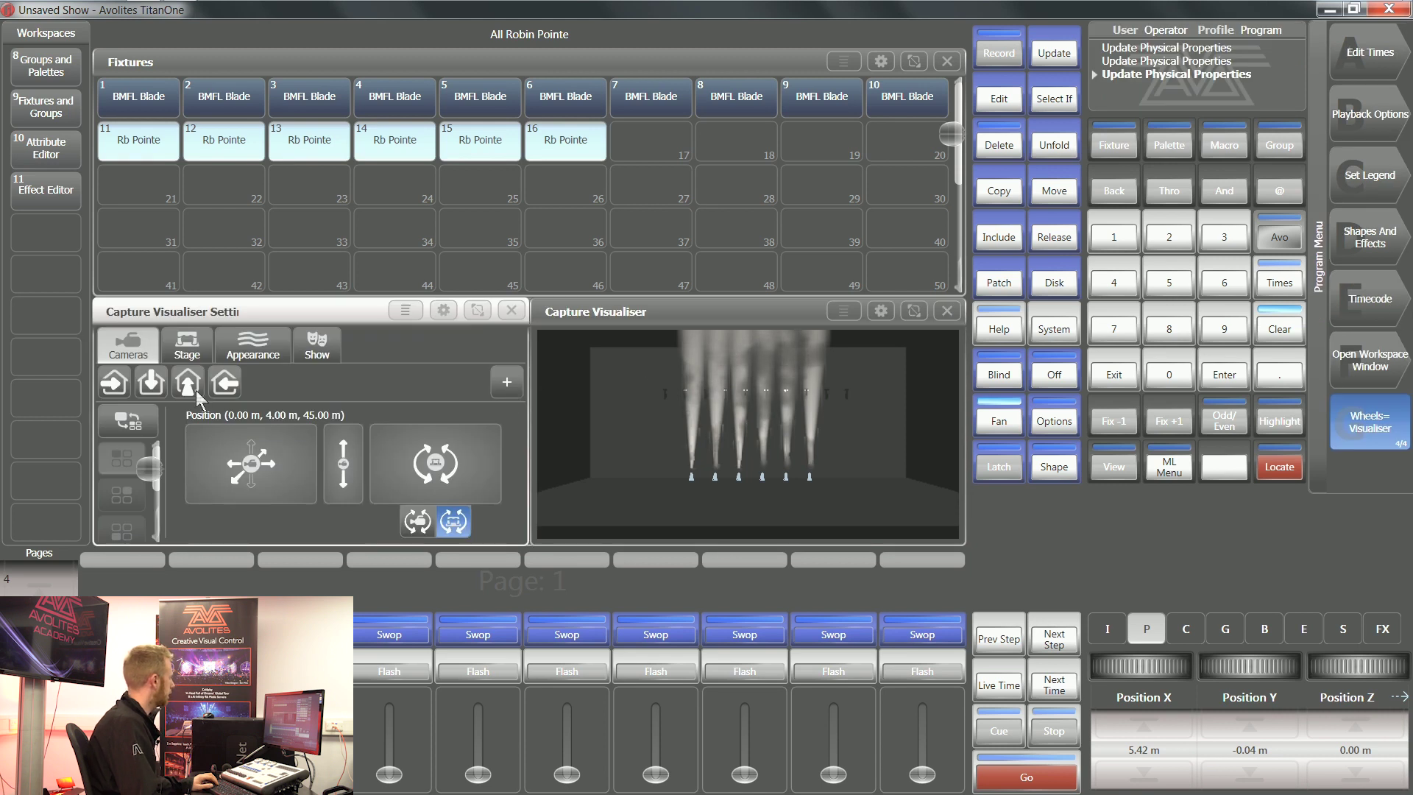
{"action": "left_click_drag", "start_coordinate": [230, 456], "coordinate": [255, 396]}
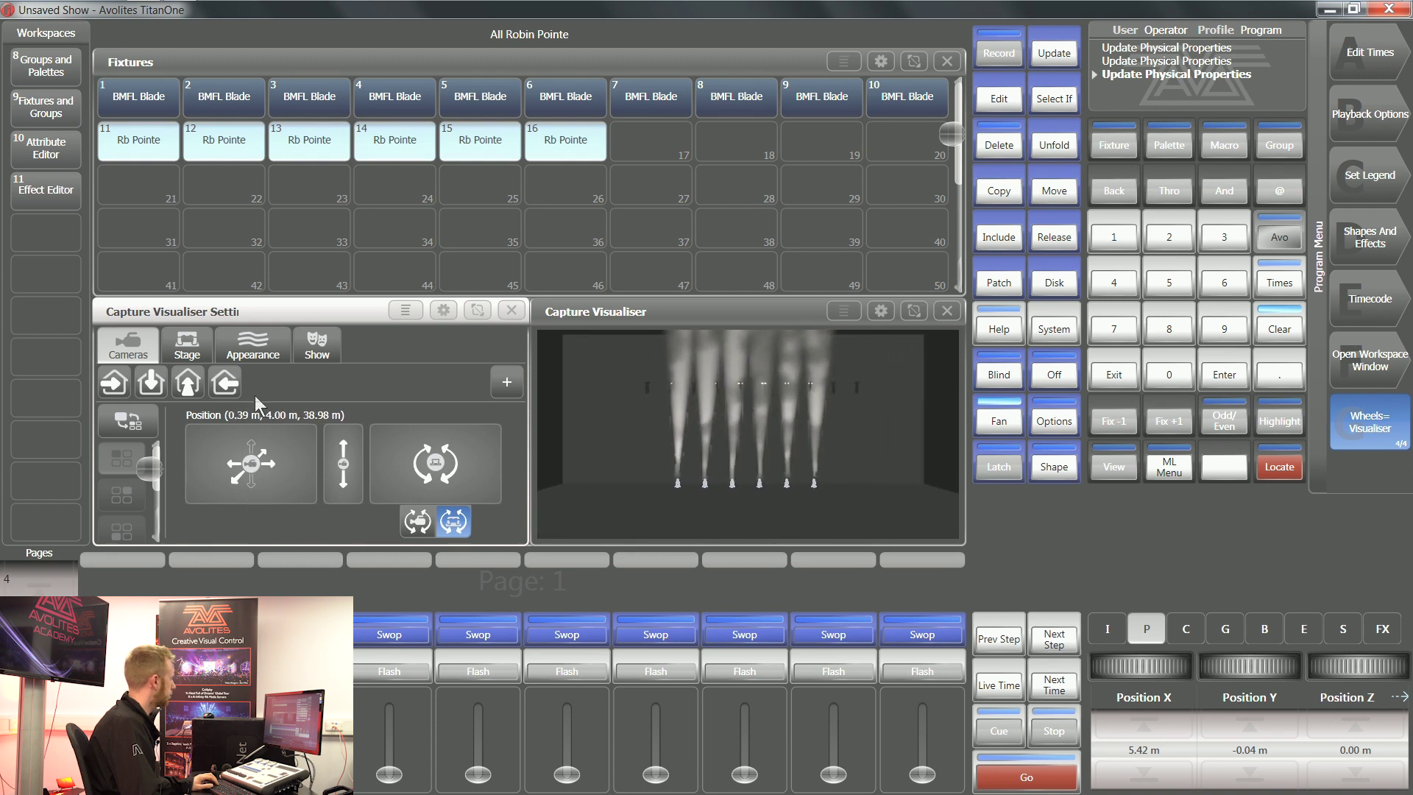
{"action": "left_click", "coordinate": [263, 358]}
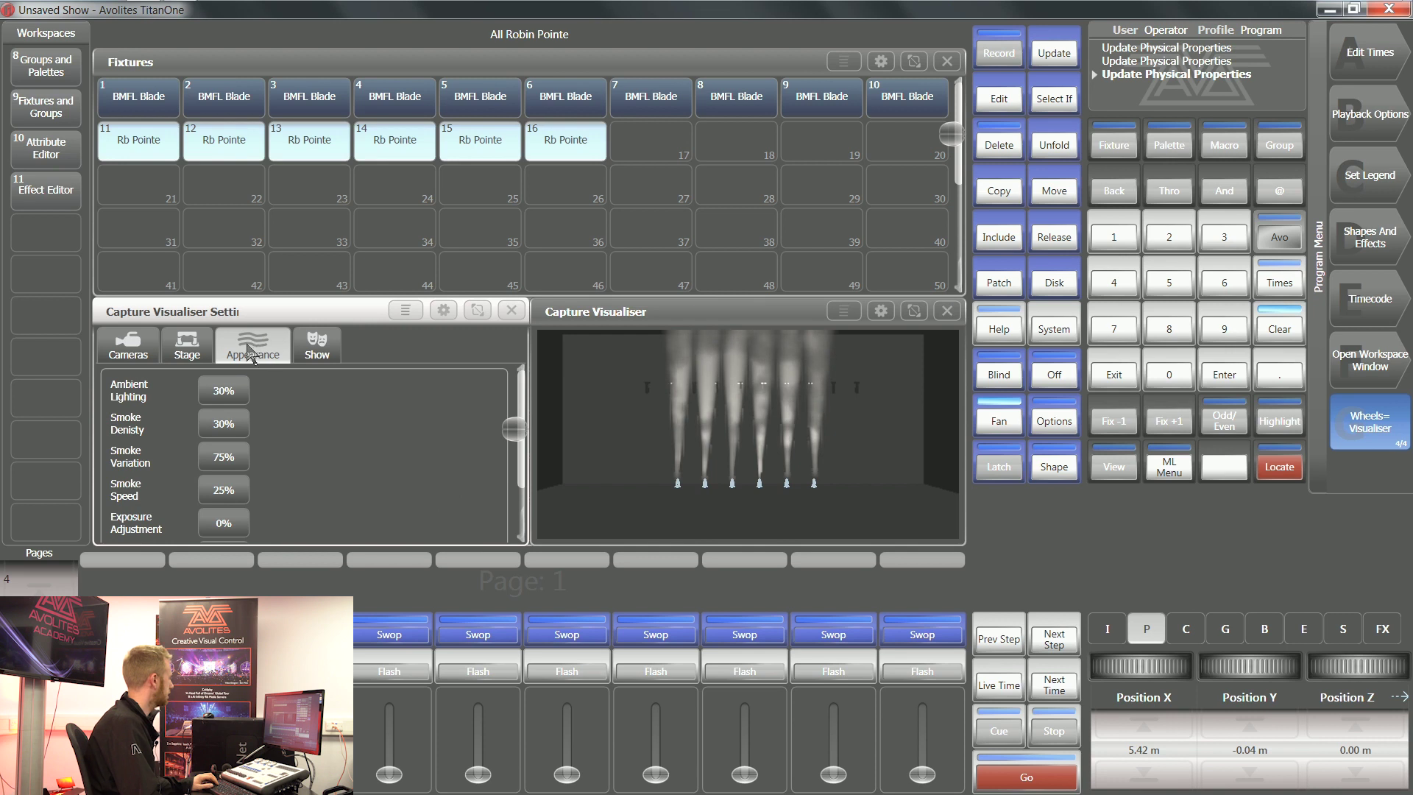
{"action": "left_click", "coordinate": [227, 394]}
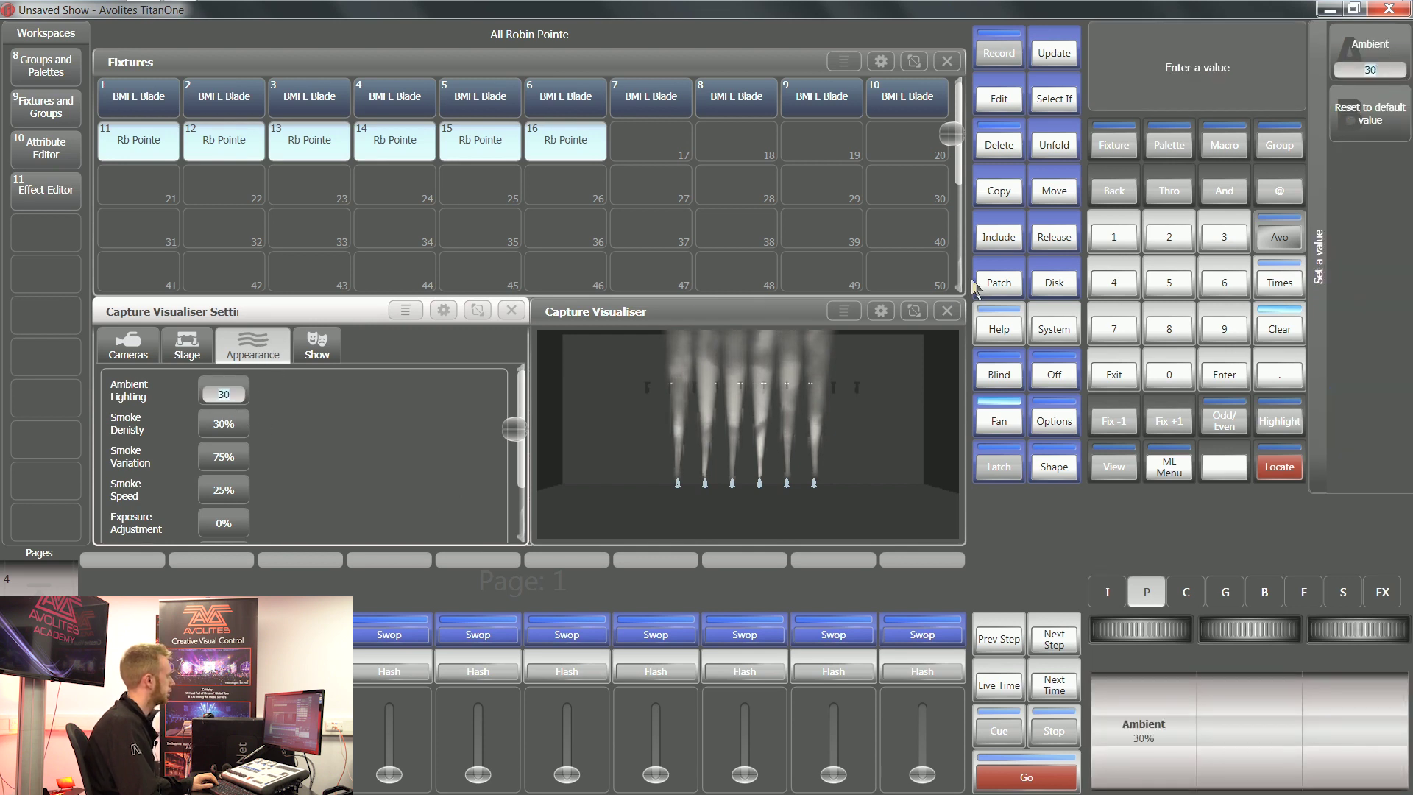
{"action": "left_click", "coordinate": [1105, 243]}
{"action": "left_click", "coordinate": [1169, 375]}
{"action": "left_click", "coordinate": [1224, 375]}
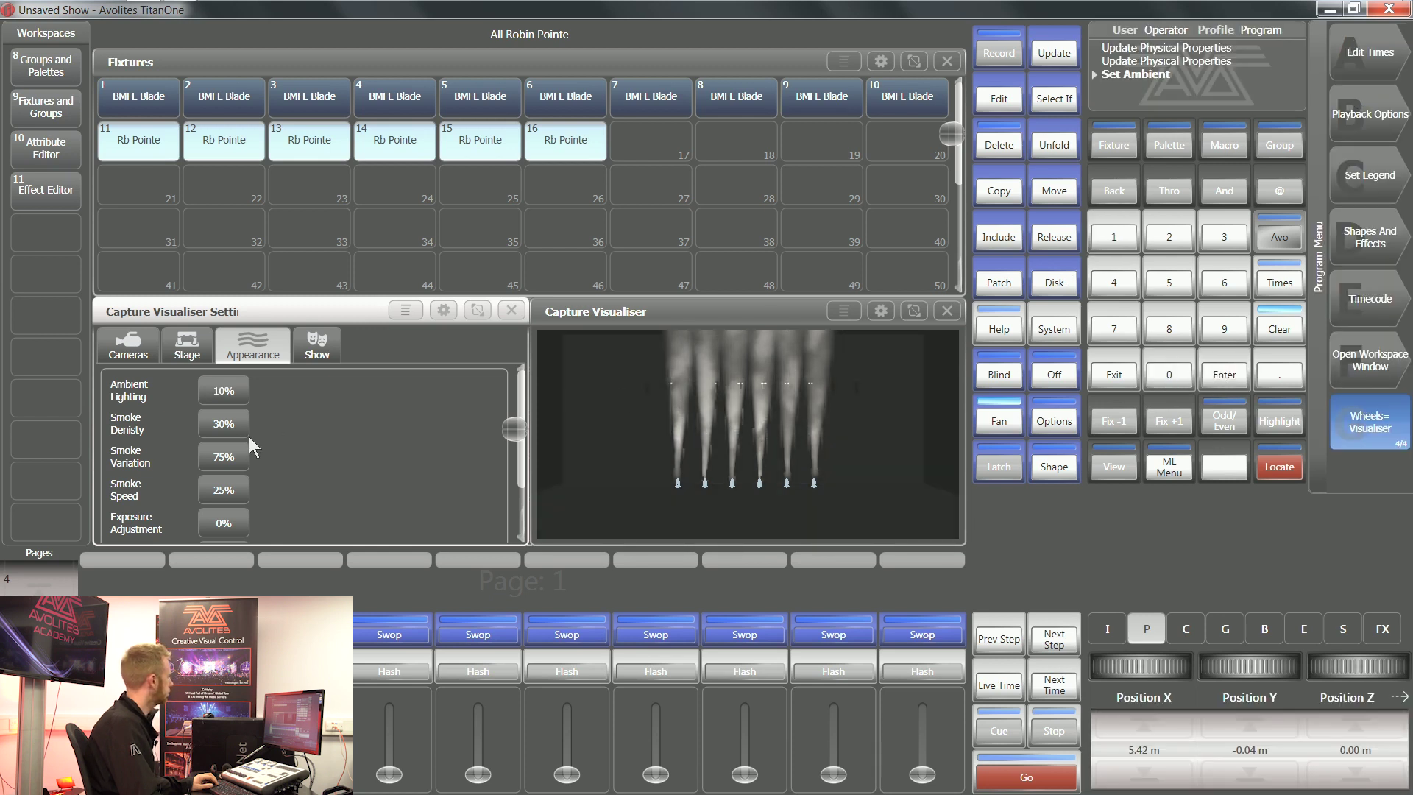
Set Smoke Density to 20% and Smoke Variation to 10%.
{"action": "left_click", "coordinate": [223, 425]}
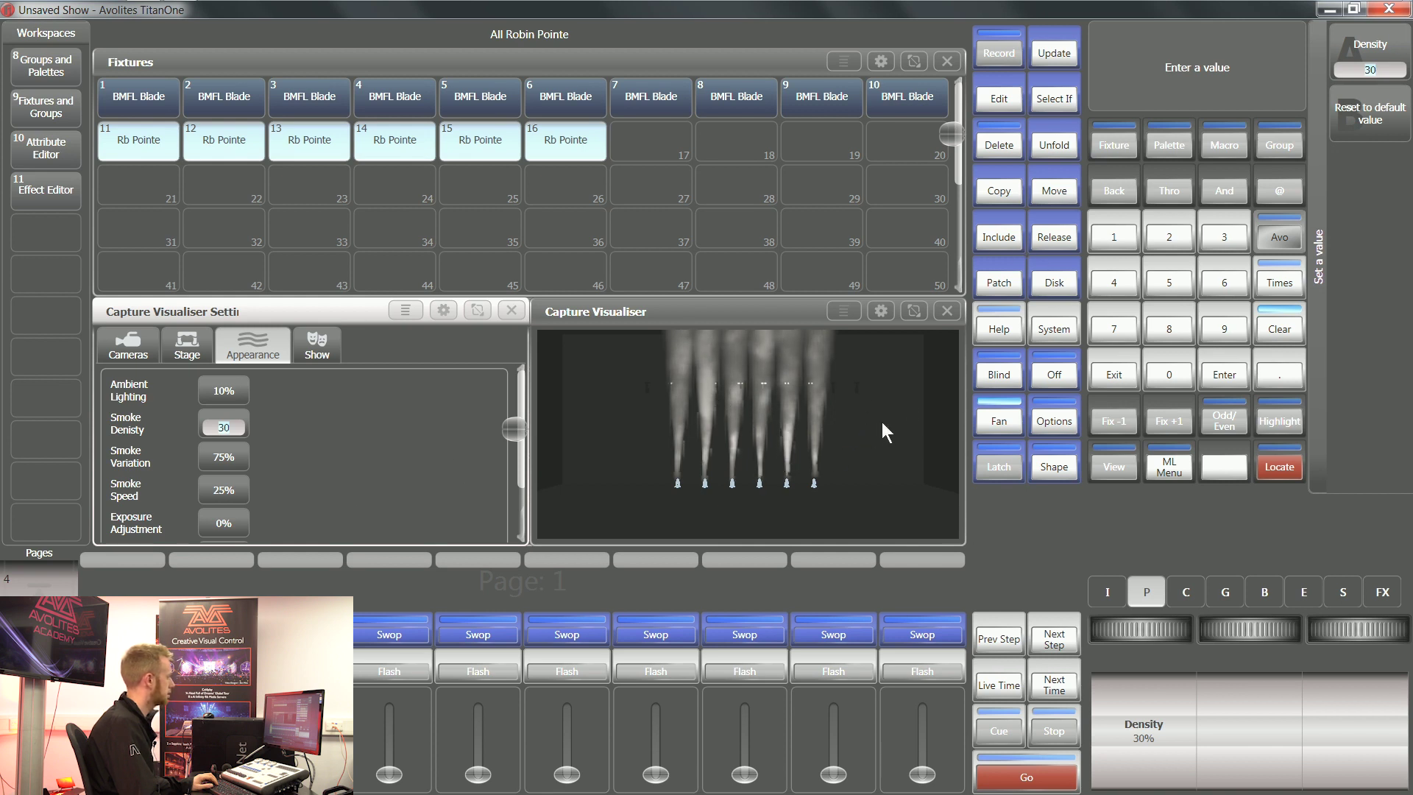
{"action": "left_click", "coordinate": [1169, 239]}
{"action": "left_click", "coordinate": [1176, 374]}
{"action": "left_click", "coordinate": [1222, 374]}
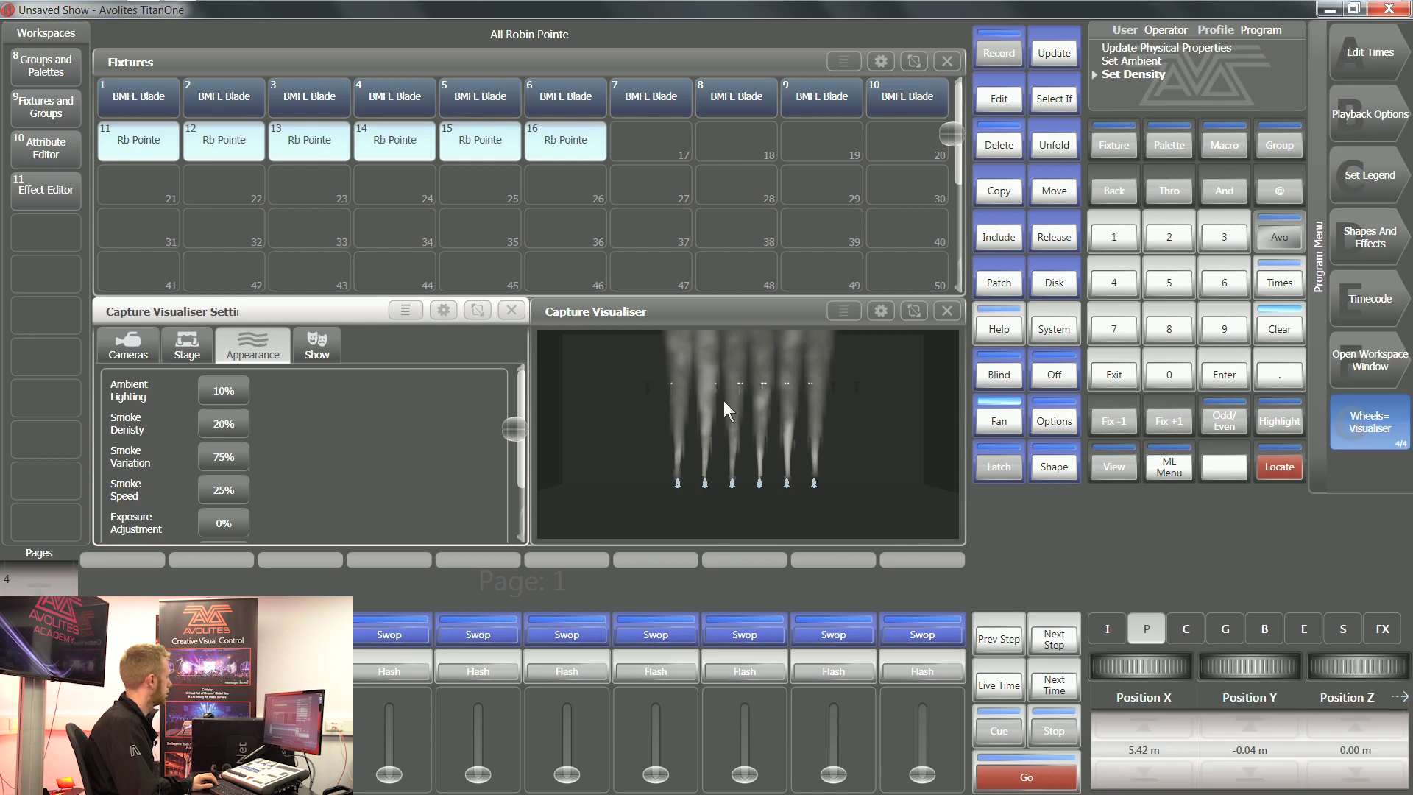
{"action": "left_click", "coordinate": [205, 461]}
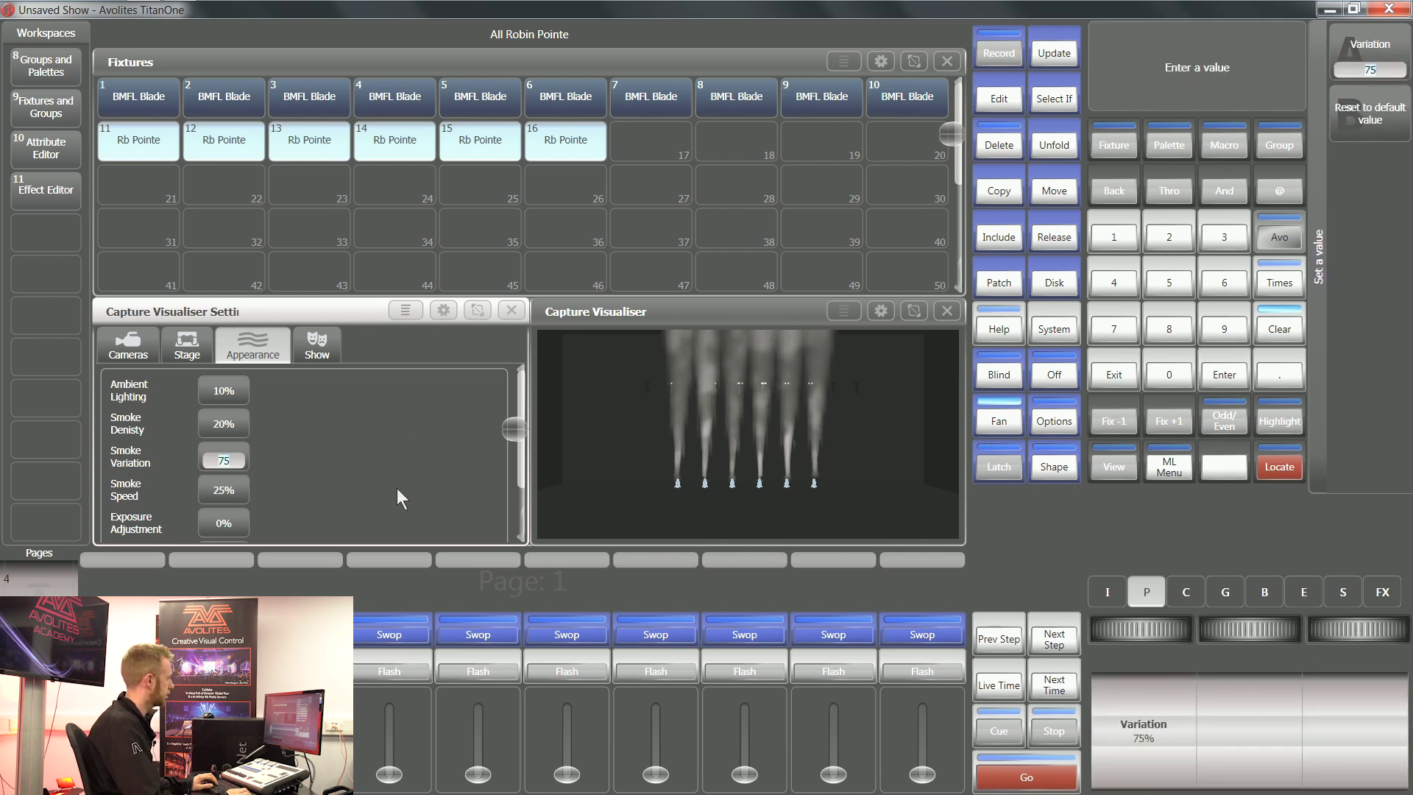
{"action": "type", "text": "10"}
{"action": "key", "text": "Return"}
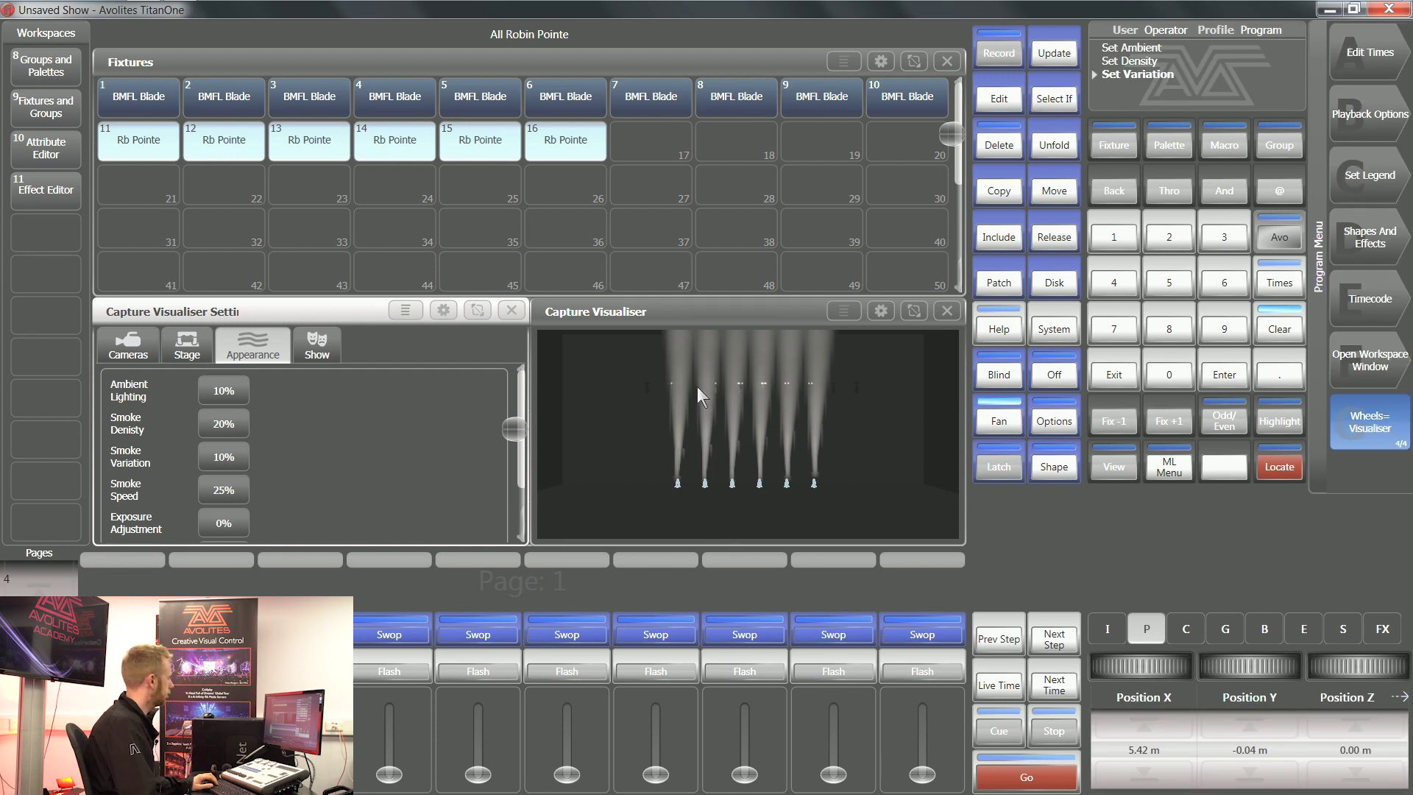
Compare Low, Medium and High rendering detail in Appearance settings, settling on High.
{"action": "scroll", "coordinate": [236, 488], "scroll_direction": "down", "scroll_amount": 2}
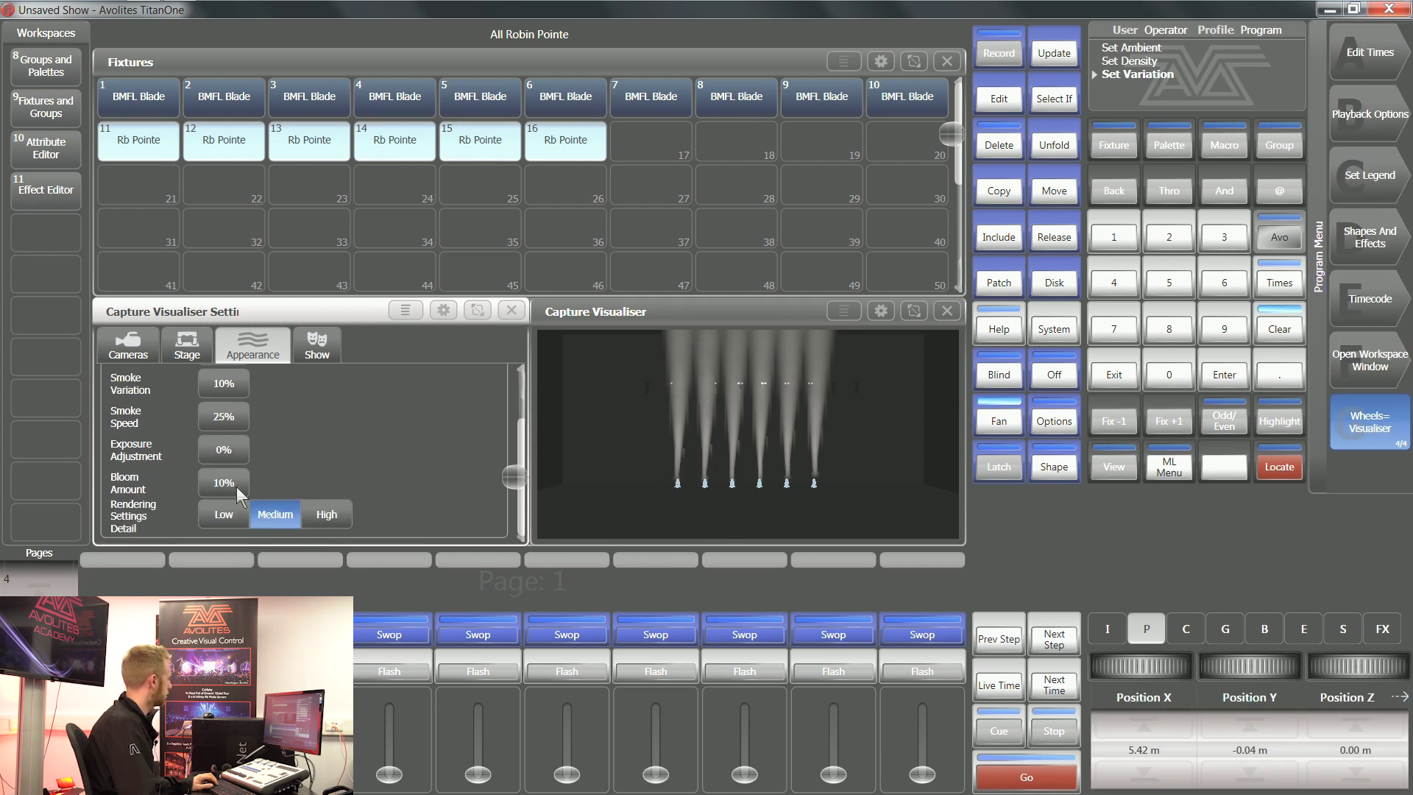
{"action": "left_click", "coordinate": [224, 514]}
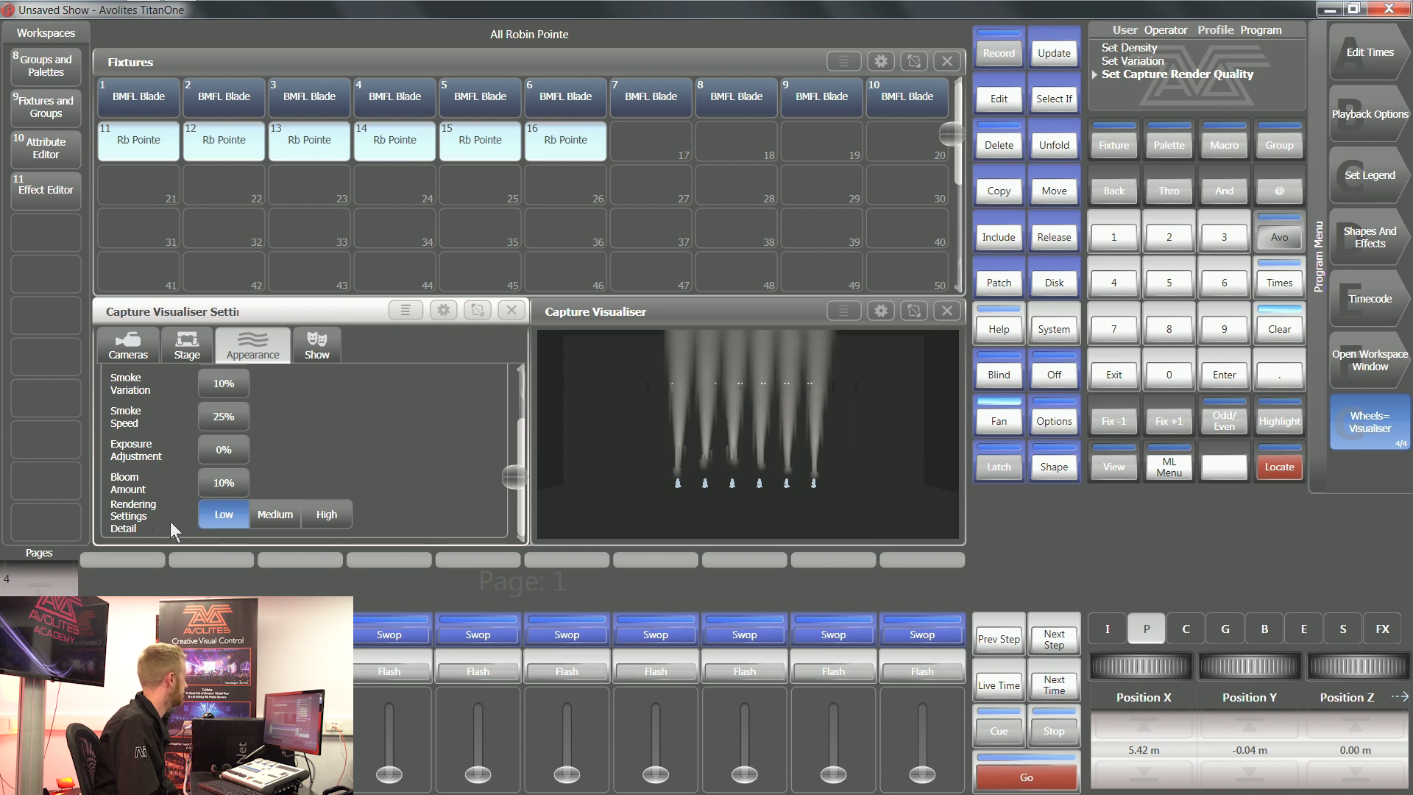
{"action": "left_click", "coordinate": [320, 510]}
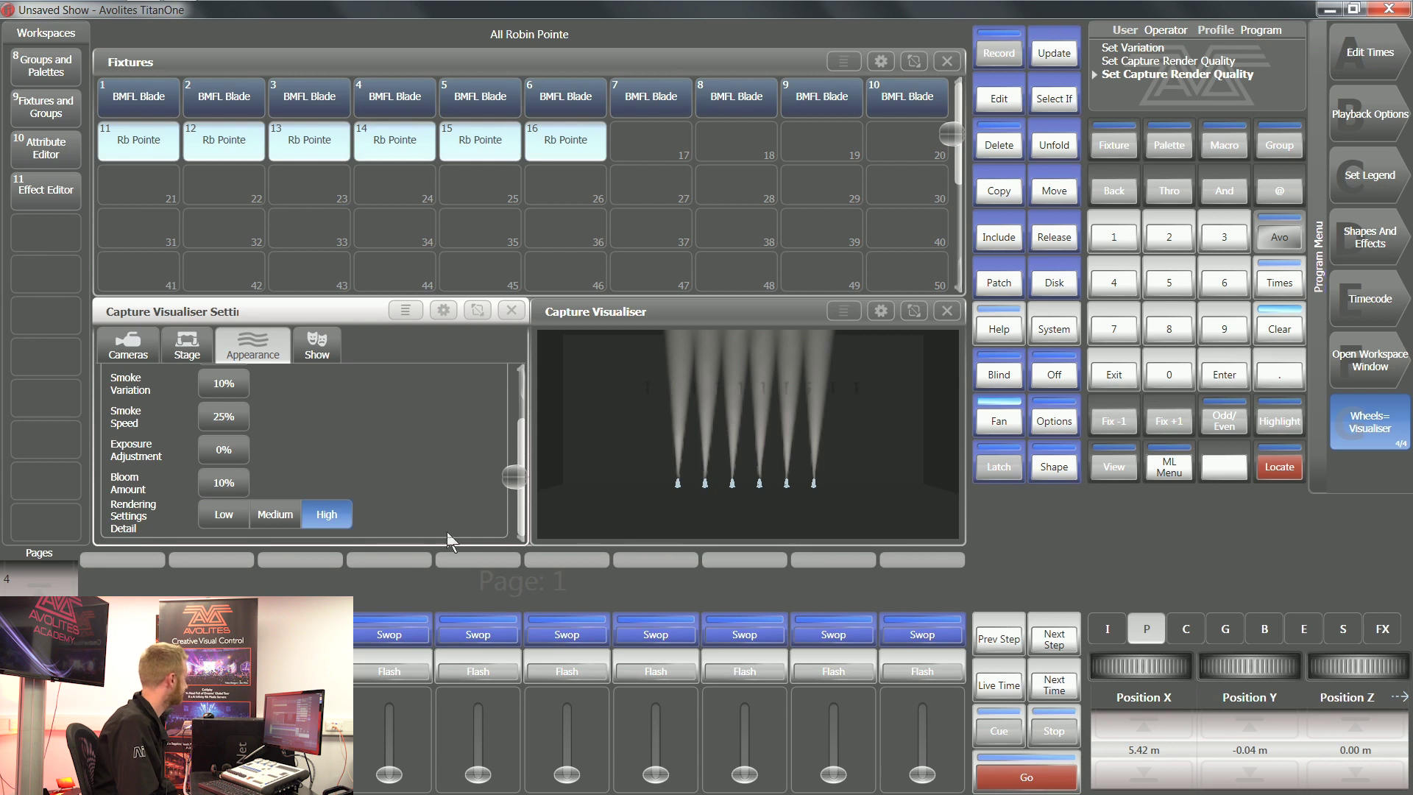
{"action": "left_click", "coordinate": [276, 520]}
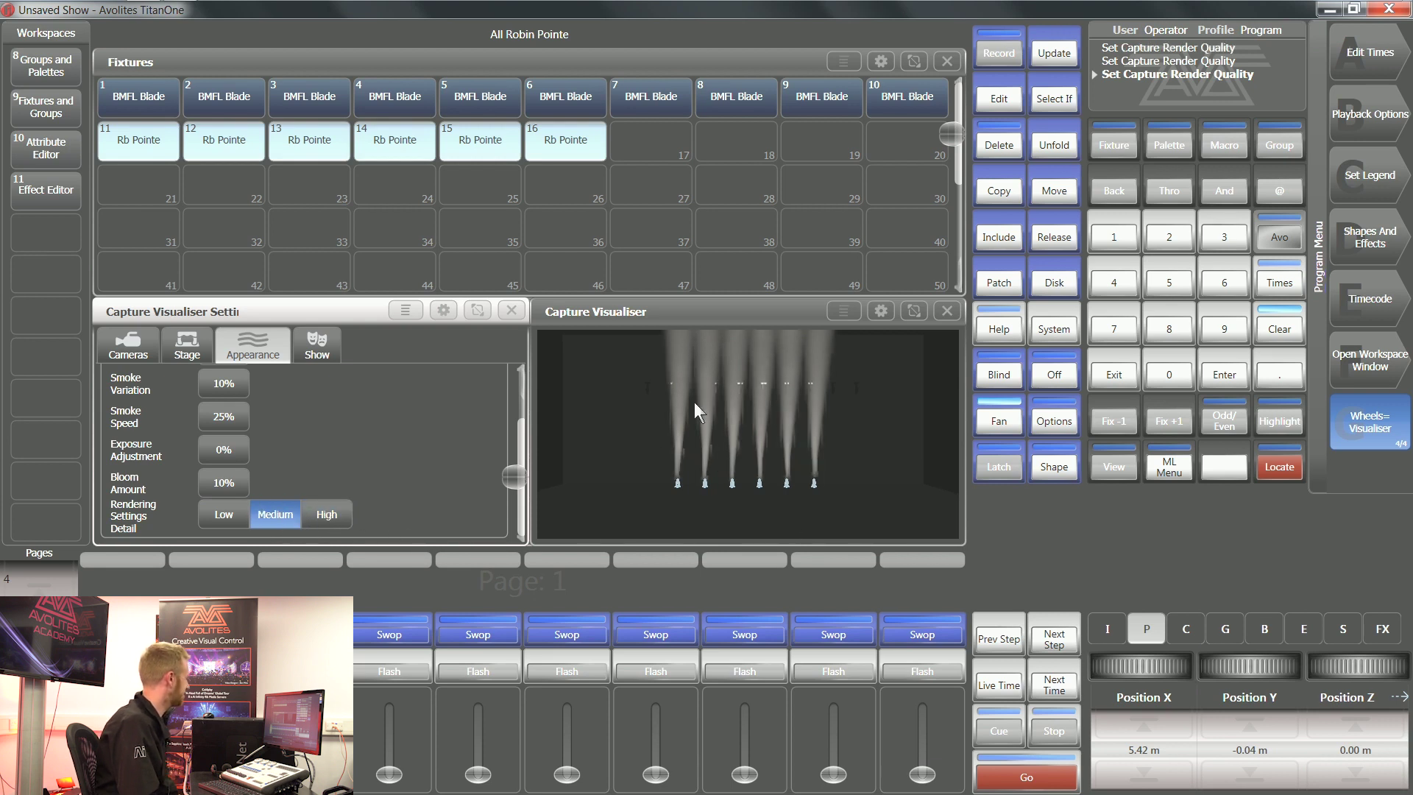
{"action": "left_click", "coordinate": [327, 515]}
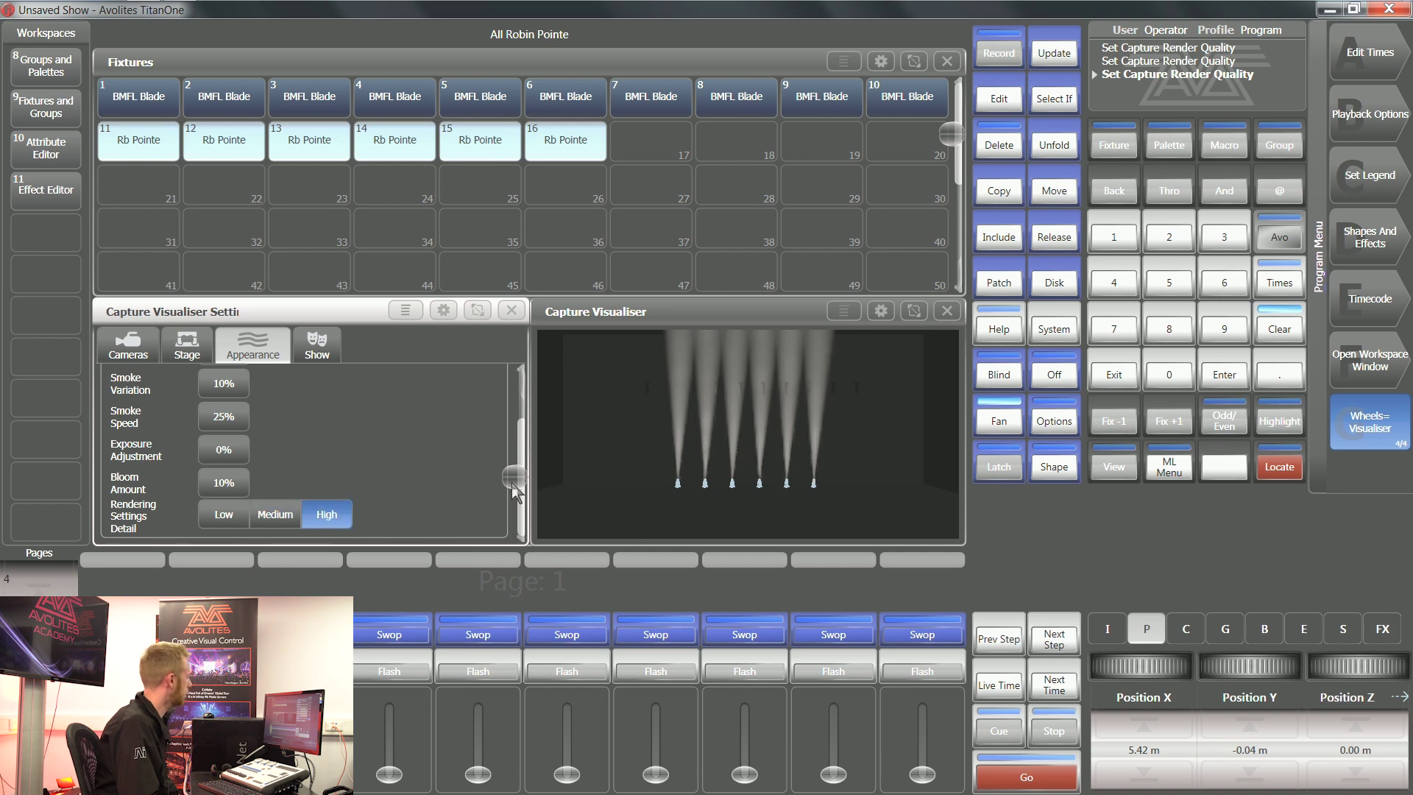
{"action": "left_click", "coordinate": [224, 519]}
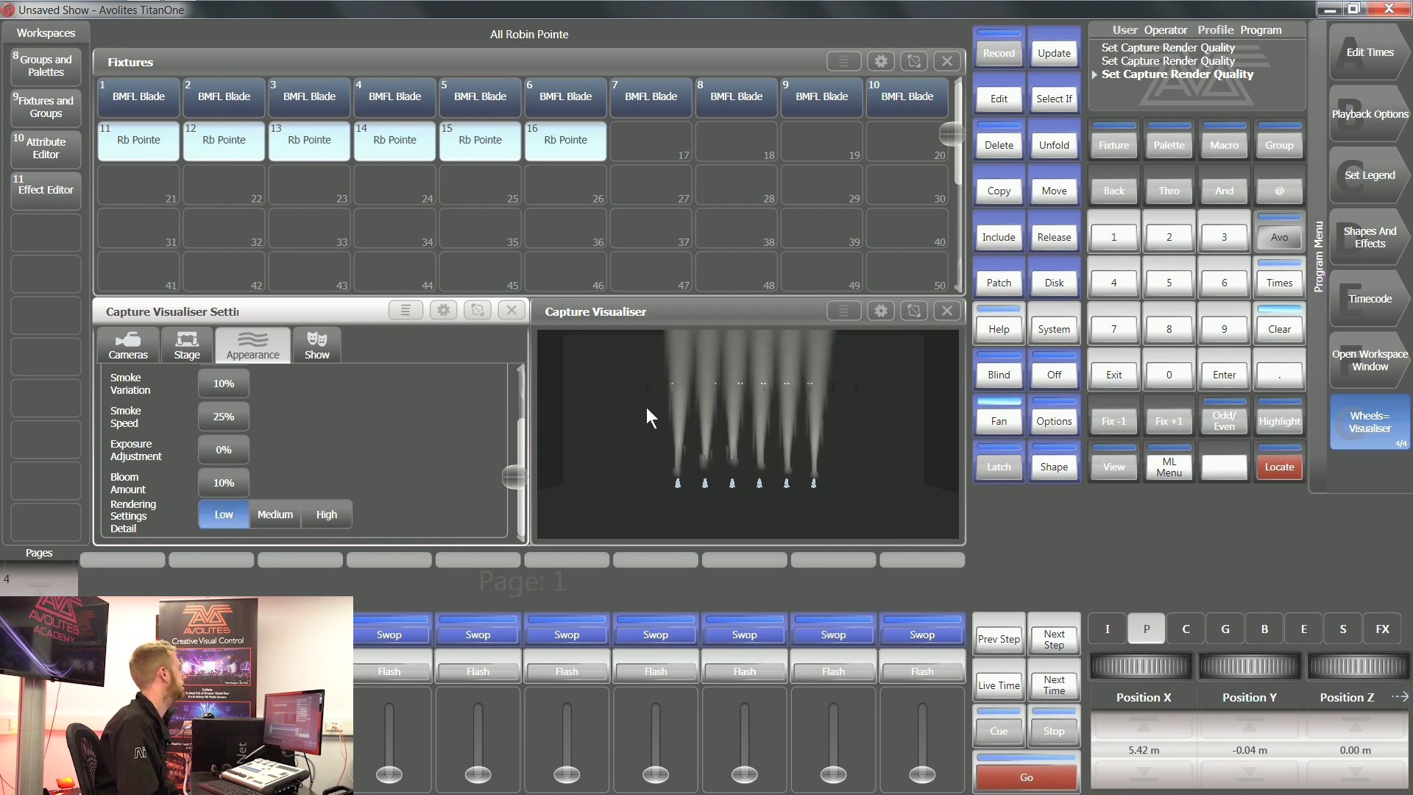
{"action": "left_click", "coordinate": [271, 514]}
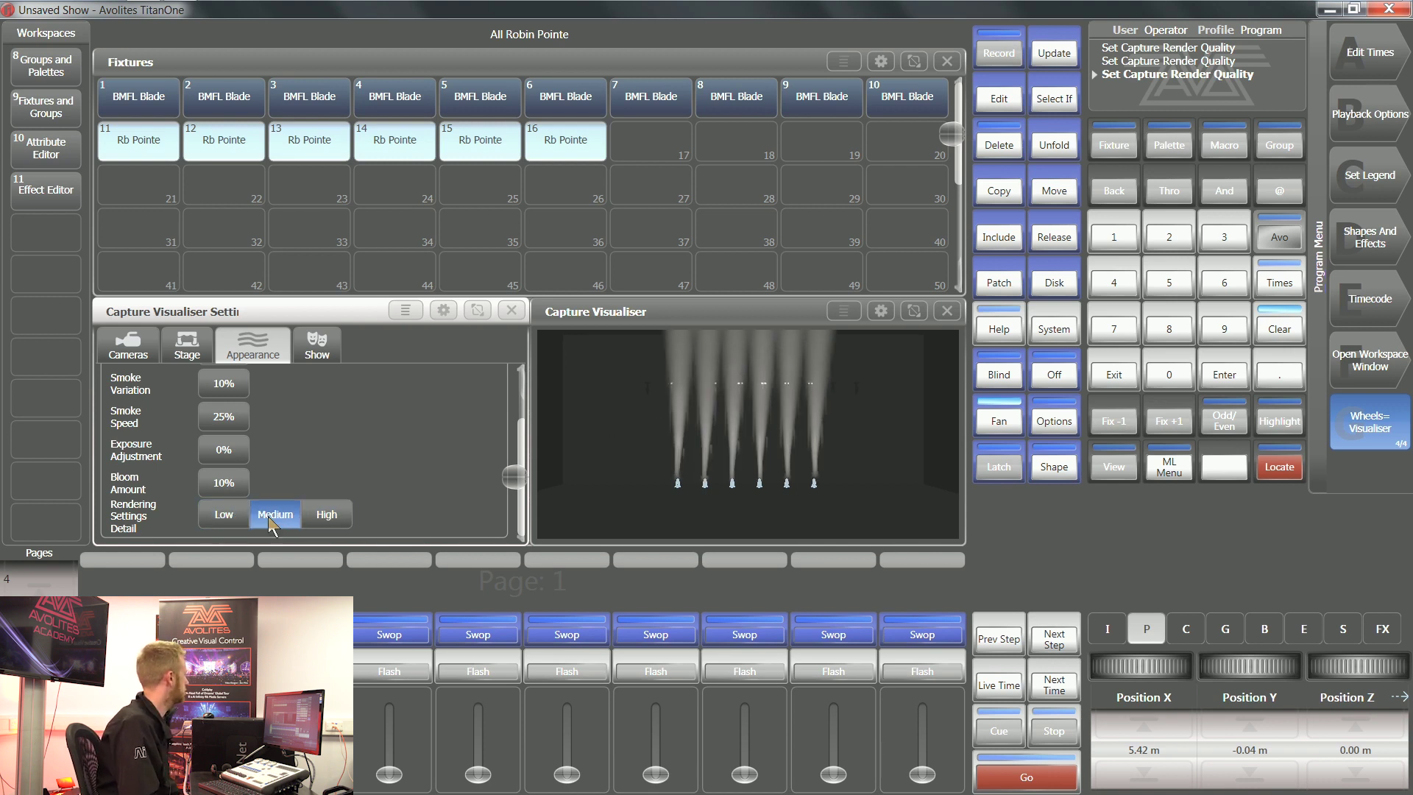
{"action": "left_click", "coordinate": [227, 521]}
{"action": "left_click", "coordinate": [277, 523]}
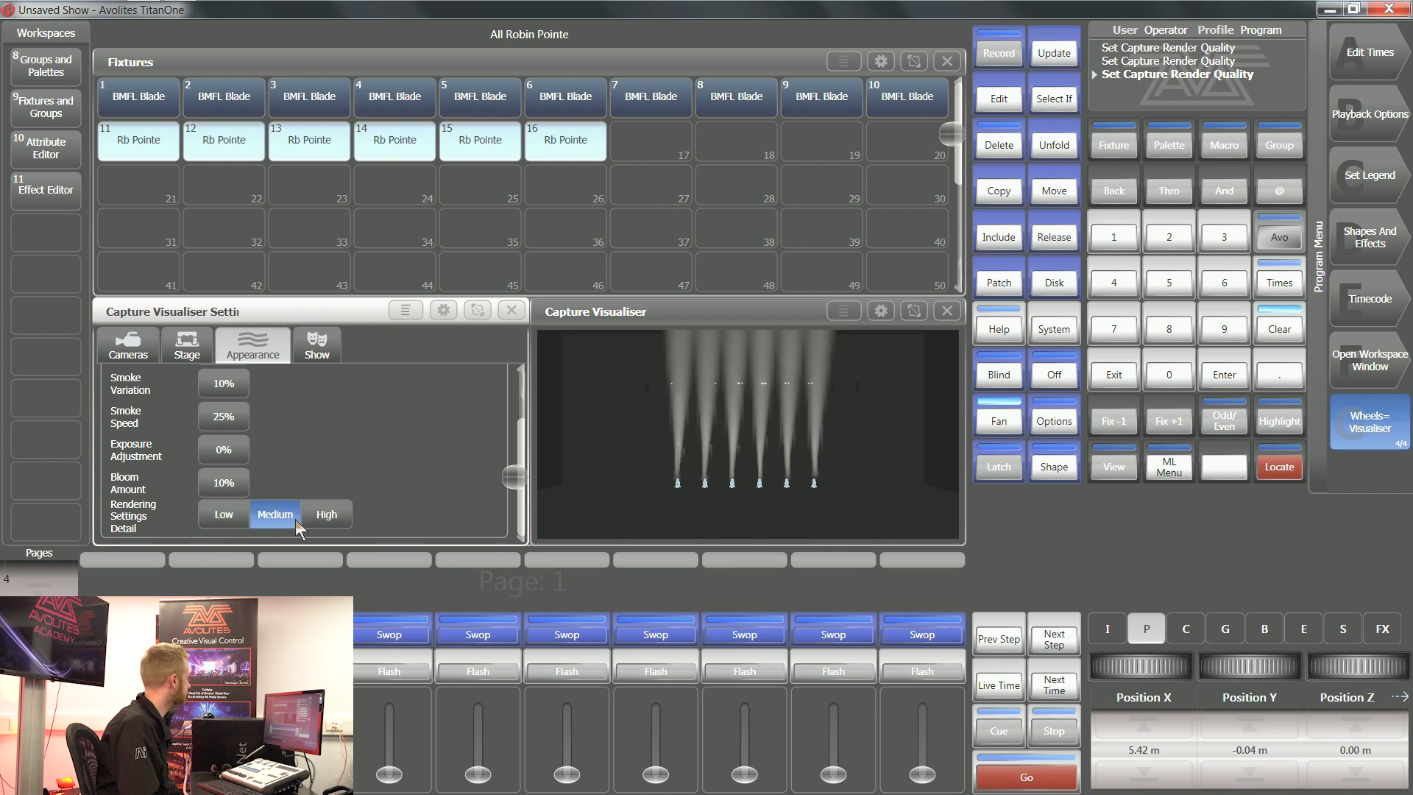
{"action": "left_click", "coordinate": [328, 520]}
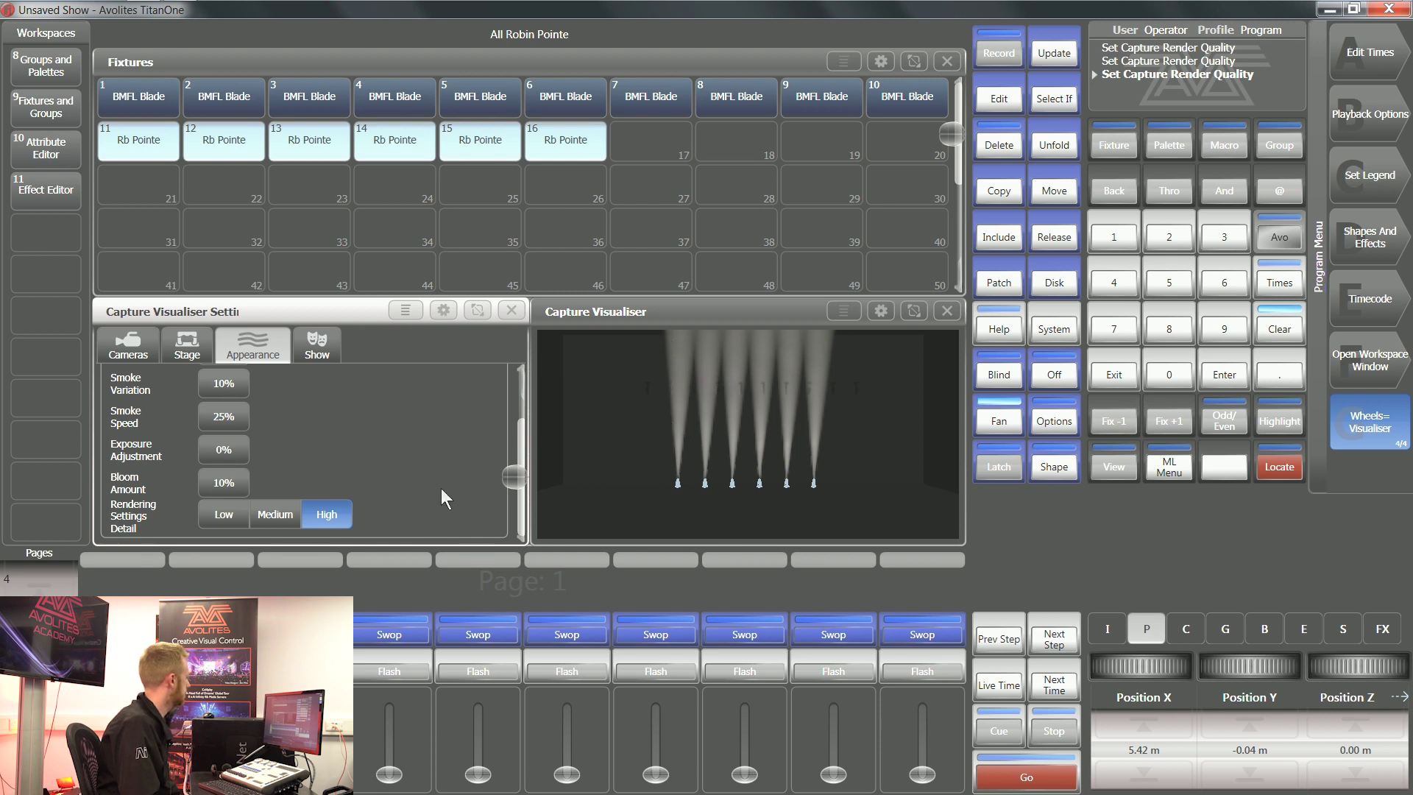
{"action": "left_click", "coordinate": [278, 517]}
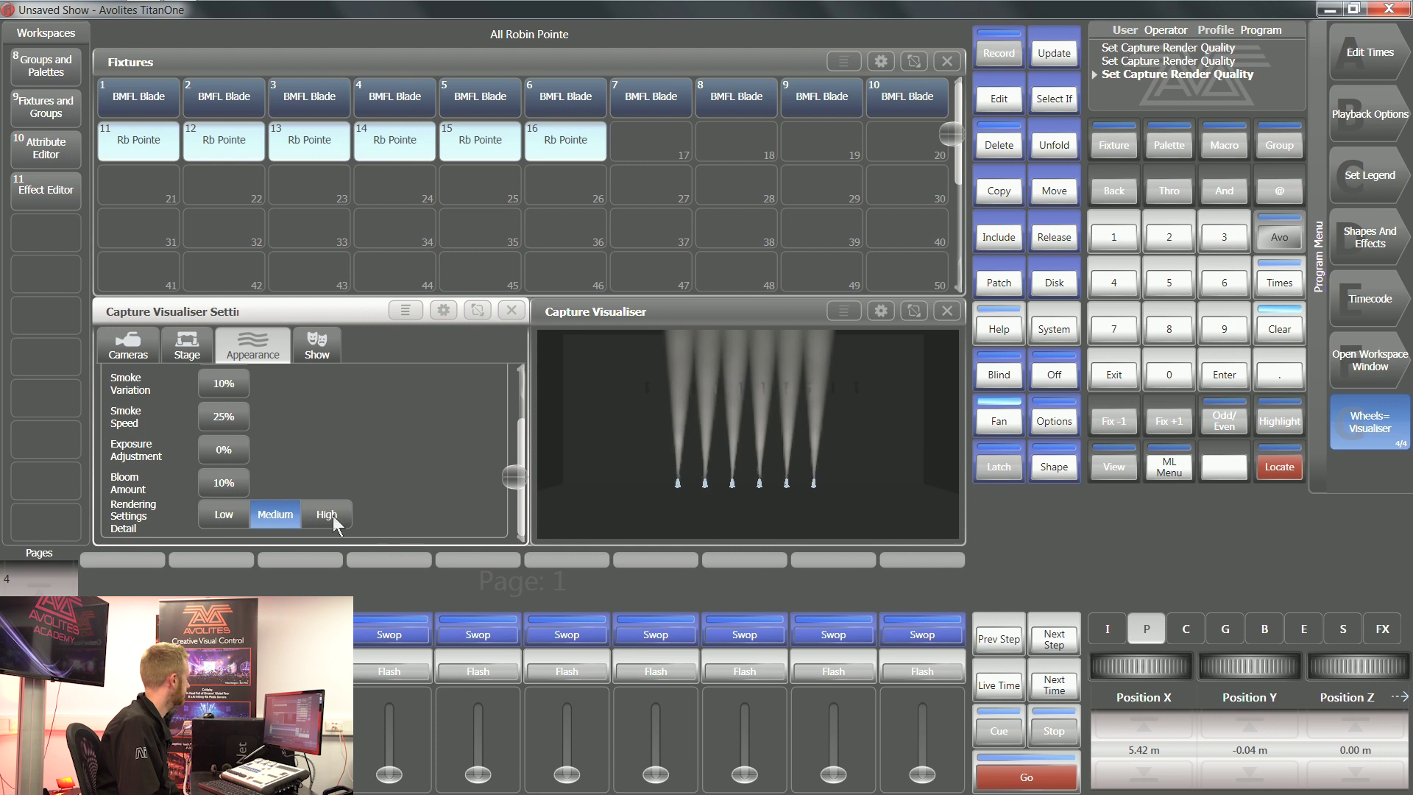
{"action": "left_click", "coordinate": [328, 516]}
Switch the visualiser camera to the top-down preset and adjust the fixtures' Position Y.
{"action": "left_click", "coordinate": [128, 347]}
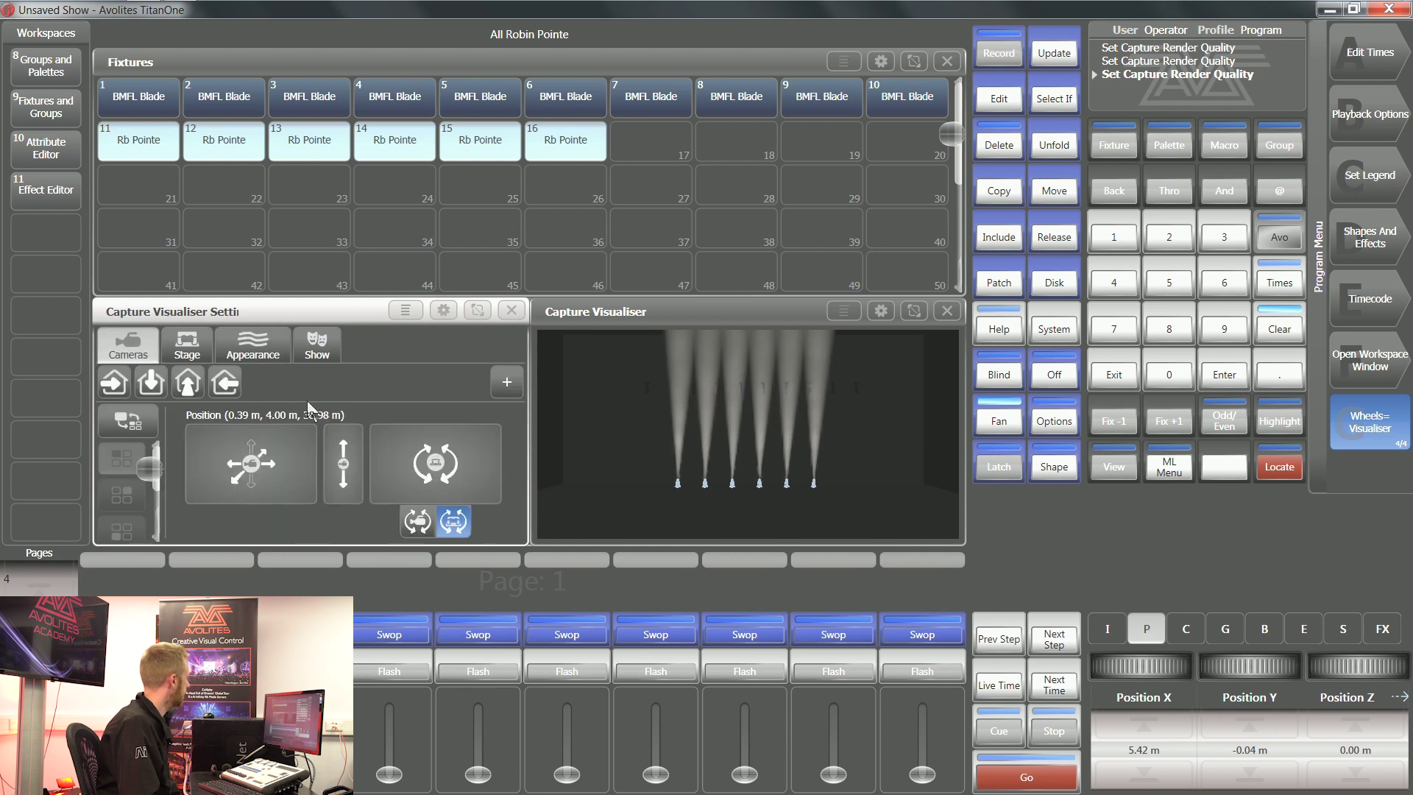
{"action": "left_click", "coordinate": [151, 382]}
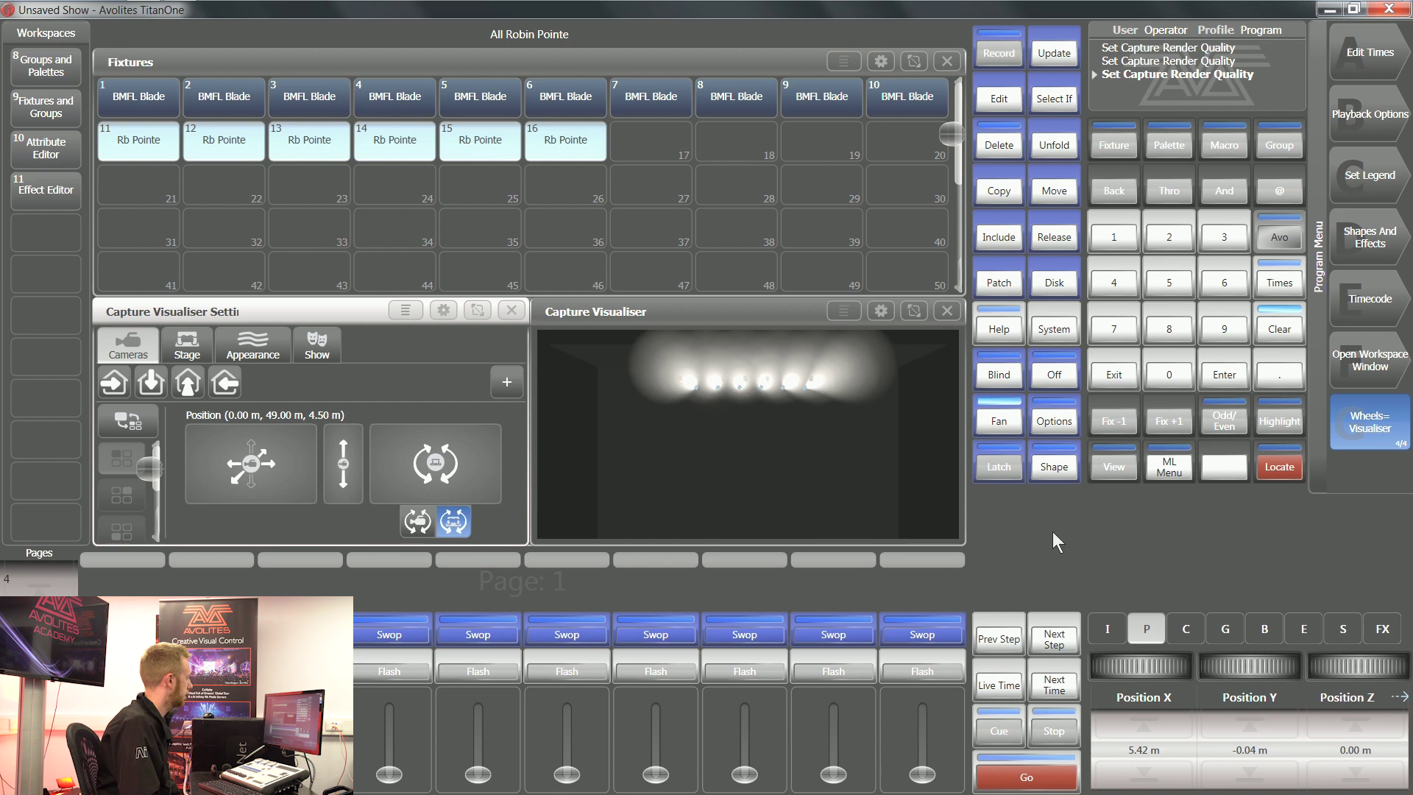
{"action": "left_click", "coordinate": [1014, 433]}
{"action": "mouse_move", "coordinate": [1245, 668]}
{"action": "left_mouse_down"}
{"action": "mouse_move", "coordinate": [1207, 666]}
{"action": "mouse_move", "coordinate": [1228, 666]}
{"action": "left_mouse_up"}
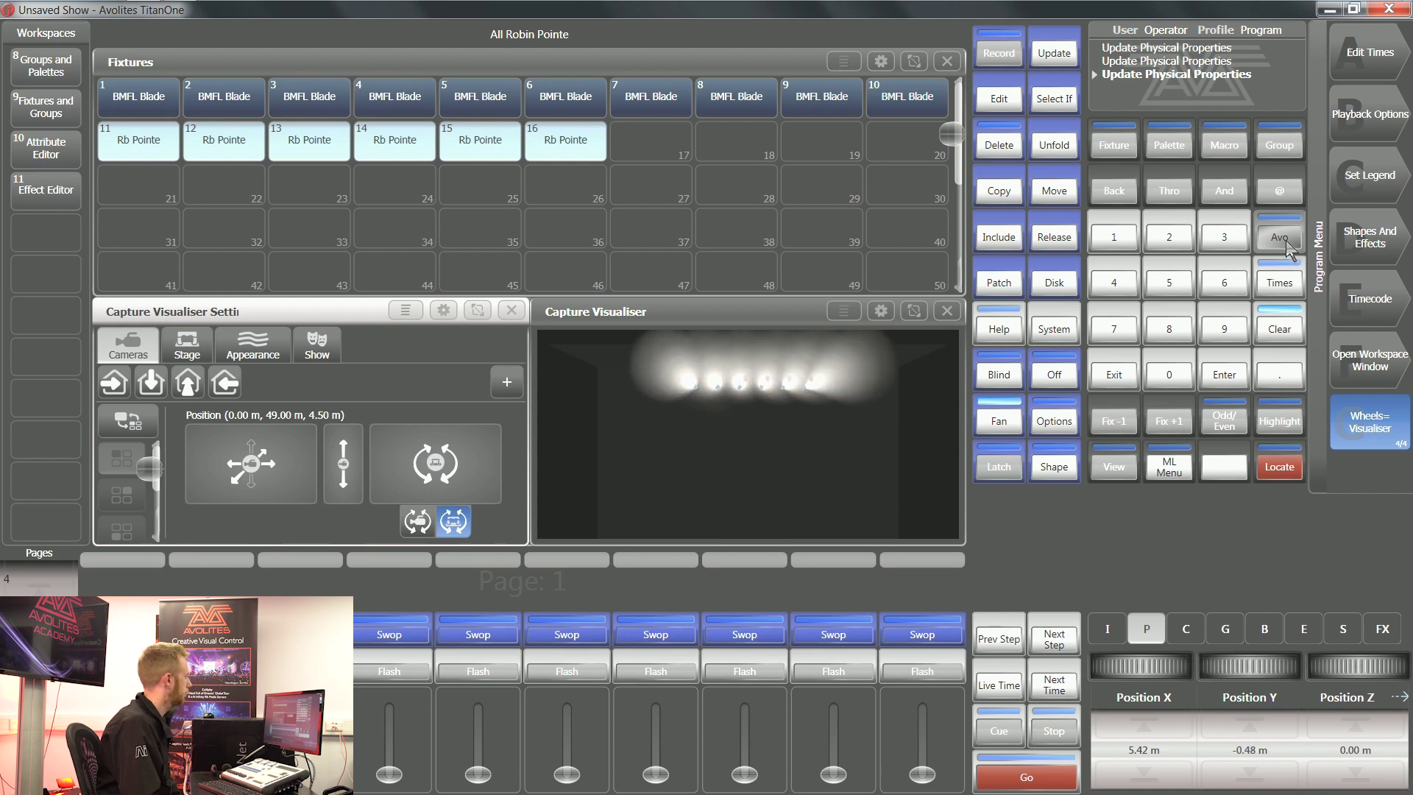
Browse the Stage, Appearance and Show settings tabs and select the Avolites Academy show.
{"action": "left_click", "coordinate": [1286, 247]}
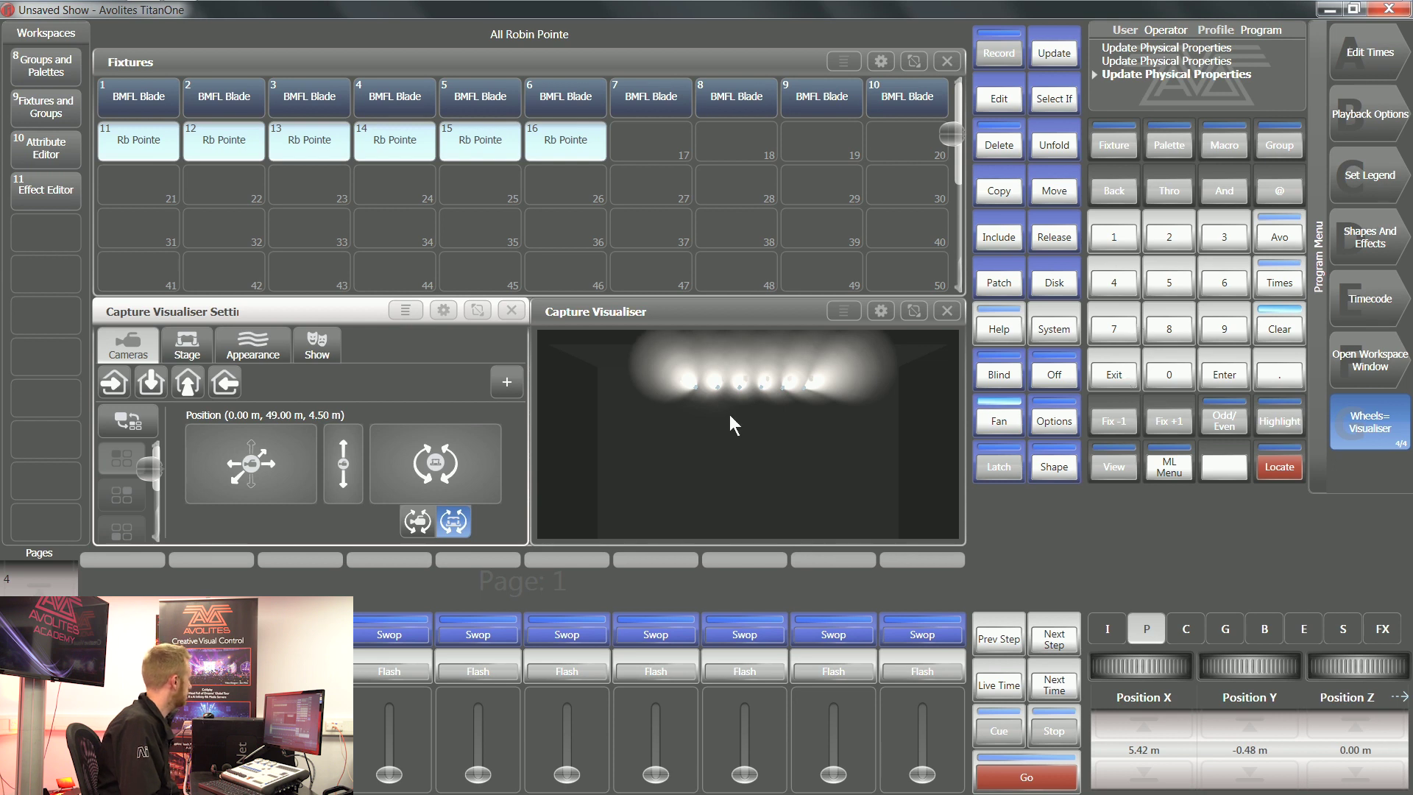
{"action": "left_click", "coordinate": [187, 344]}
{"action": "left_click", "coordinate": [264, 349]}
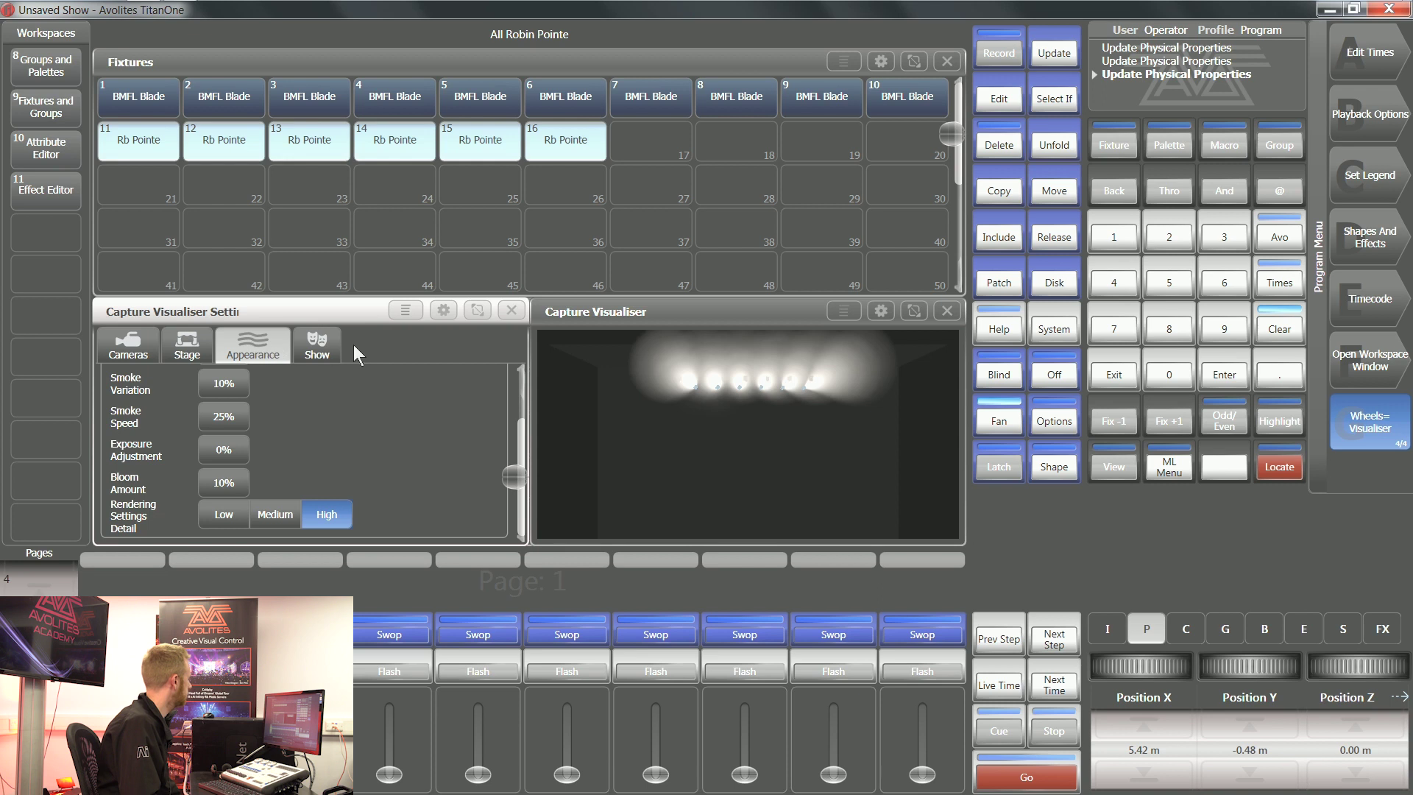
{"action": "left_click", "coordinate": [317, 351]}
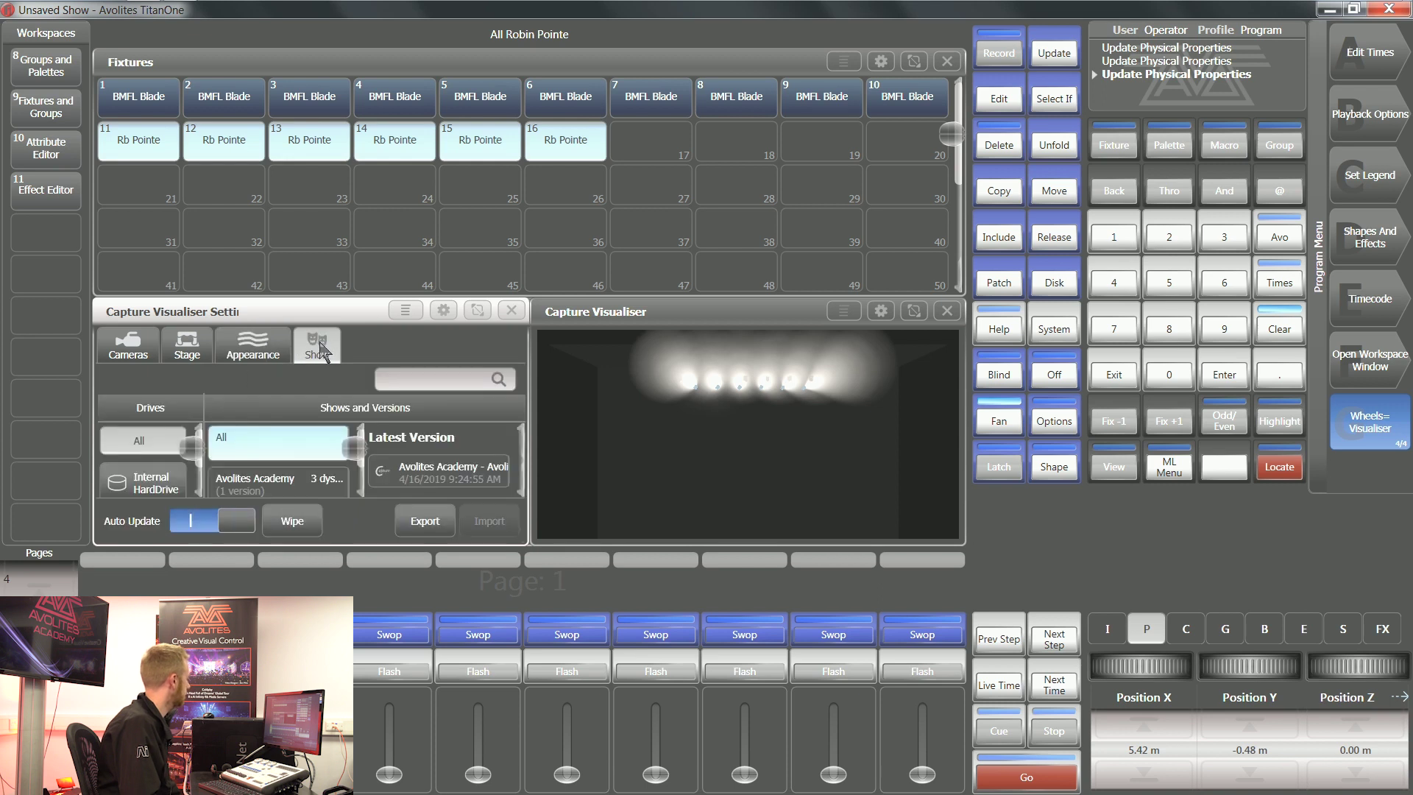
{"action": "left_click", "coordinate": [309, 474]}
Clear the programmer, set wheels to Level, and bring fixtures 1–16 to 100% dimmer.
{"action": "left_click", "coordinate": [1362, 431]}
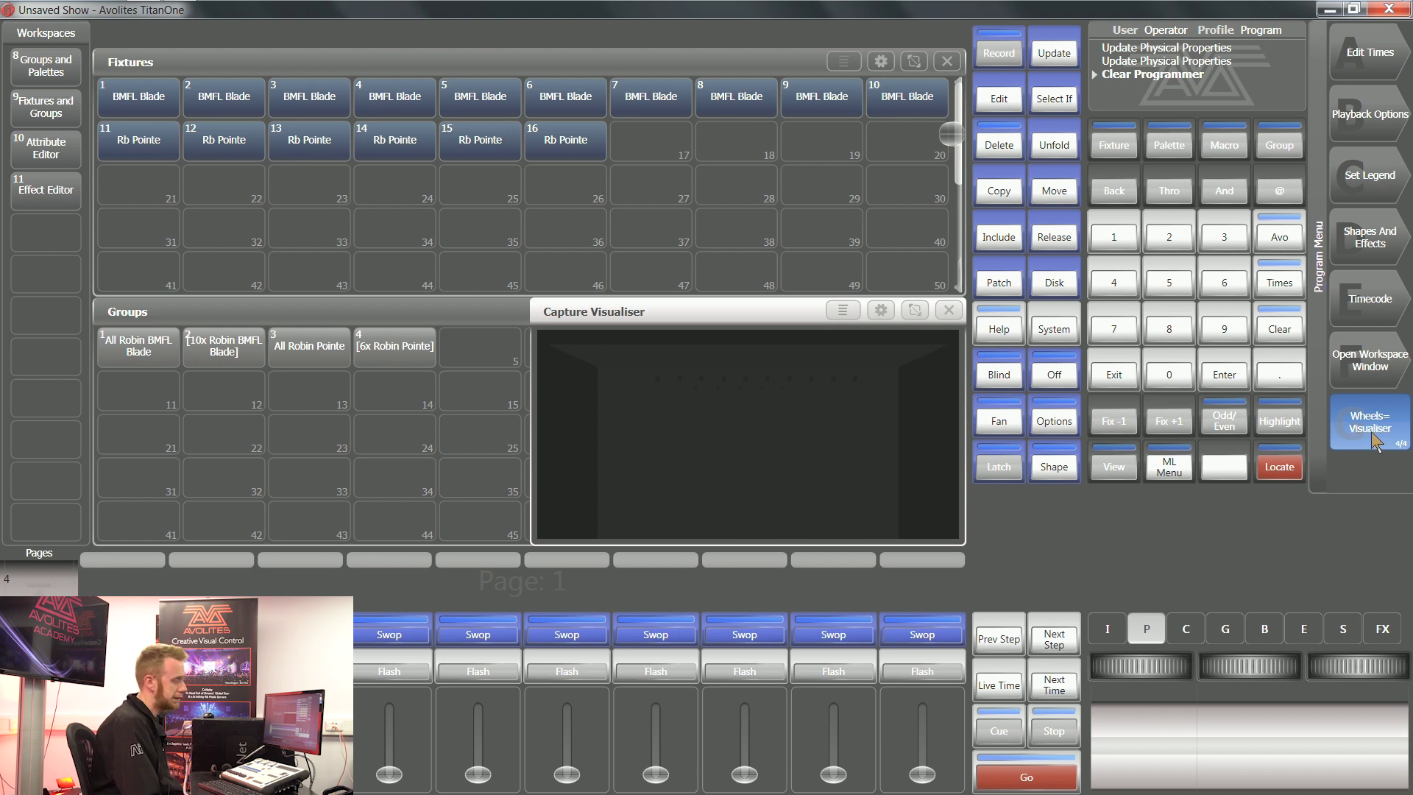
{"action": "left_click", "coordinate": [1375, 436]}
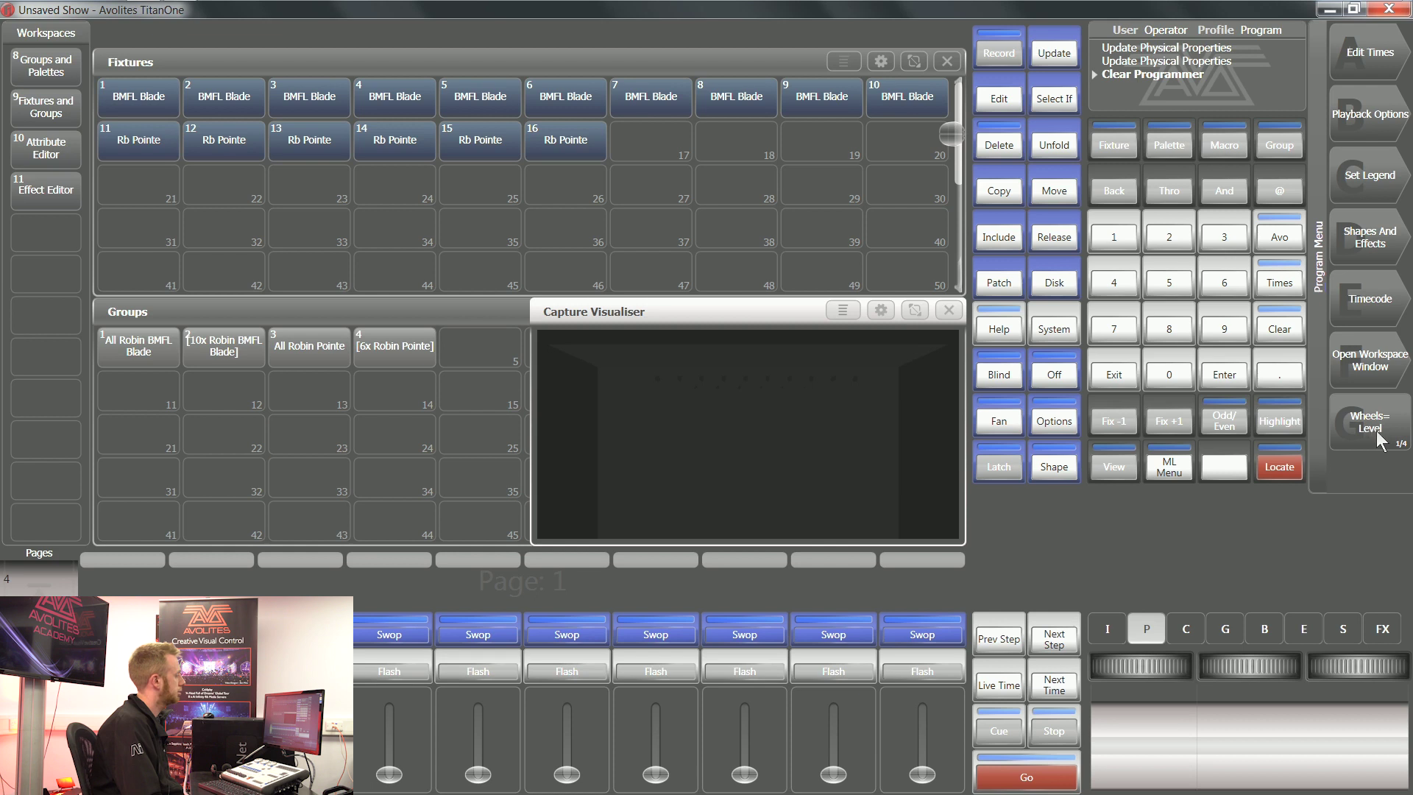
{"action": "left_click_drag", "start_coordinate": [112, 88], "coordinate": [903, 170]}
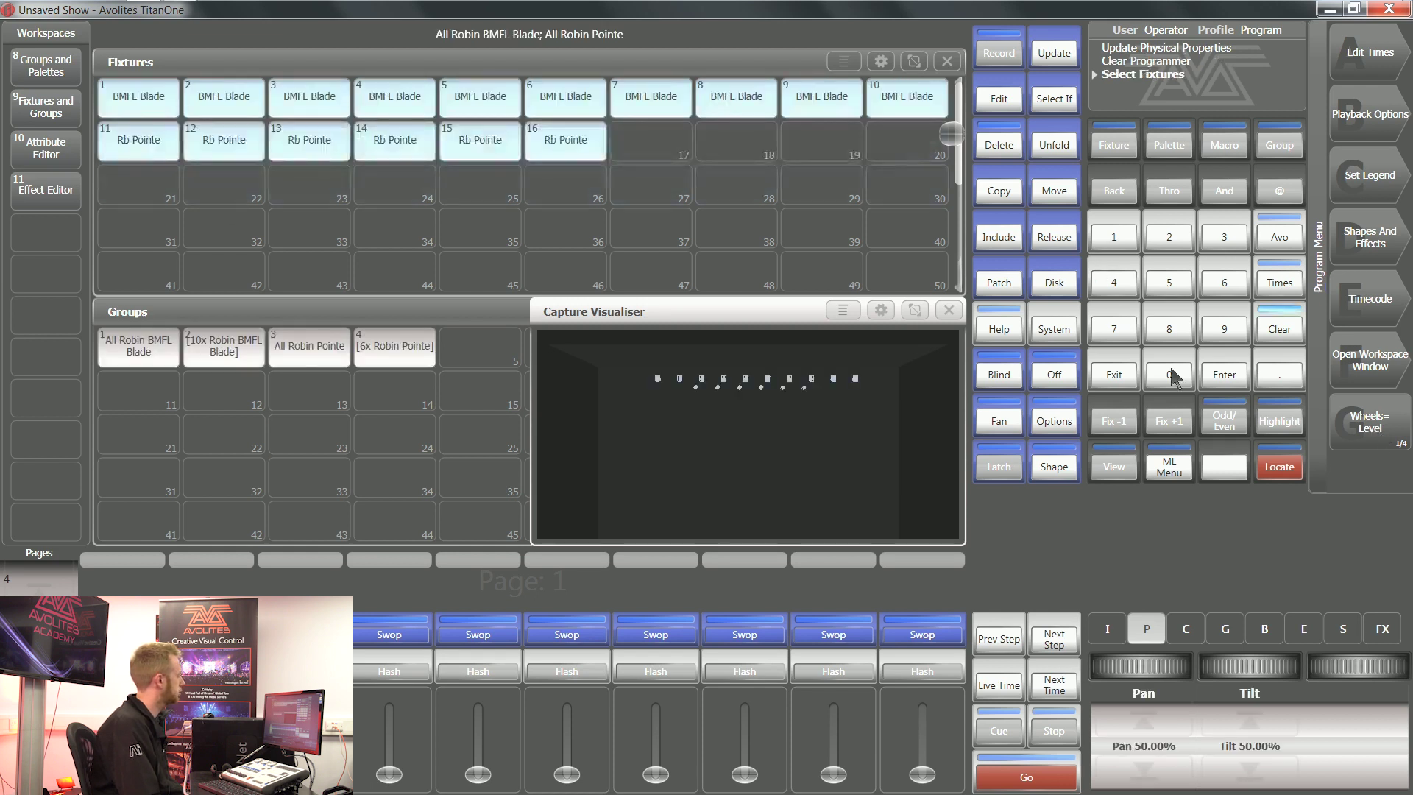
{"action": "left_click", "coordinate": [1107, 630]}
{"action": "left_click", "coordinate": [1145, 720]}
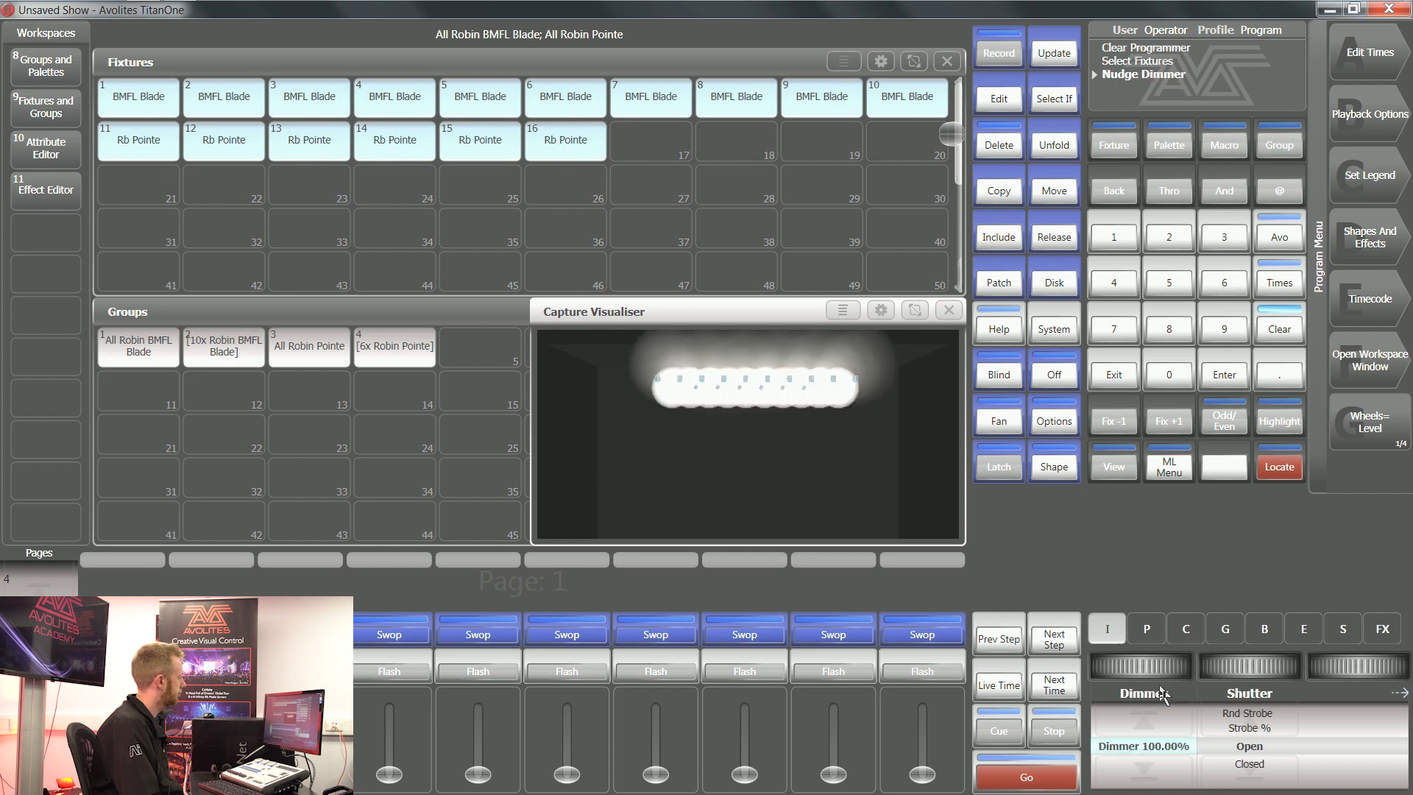
Tilt all sixteen beams to 65.66%, then return the wheels to Level.
{"action": "left_click", "coordinate": [1149, 632]}
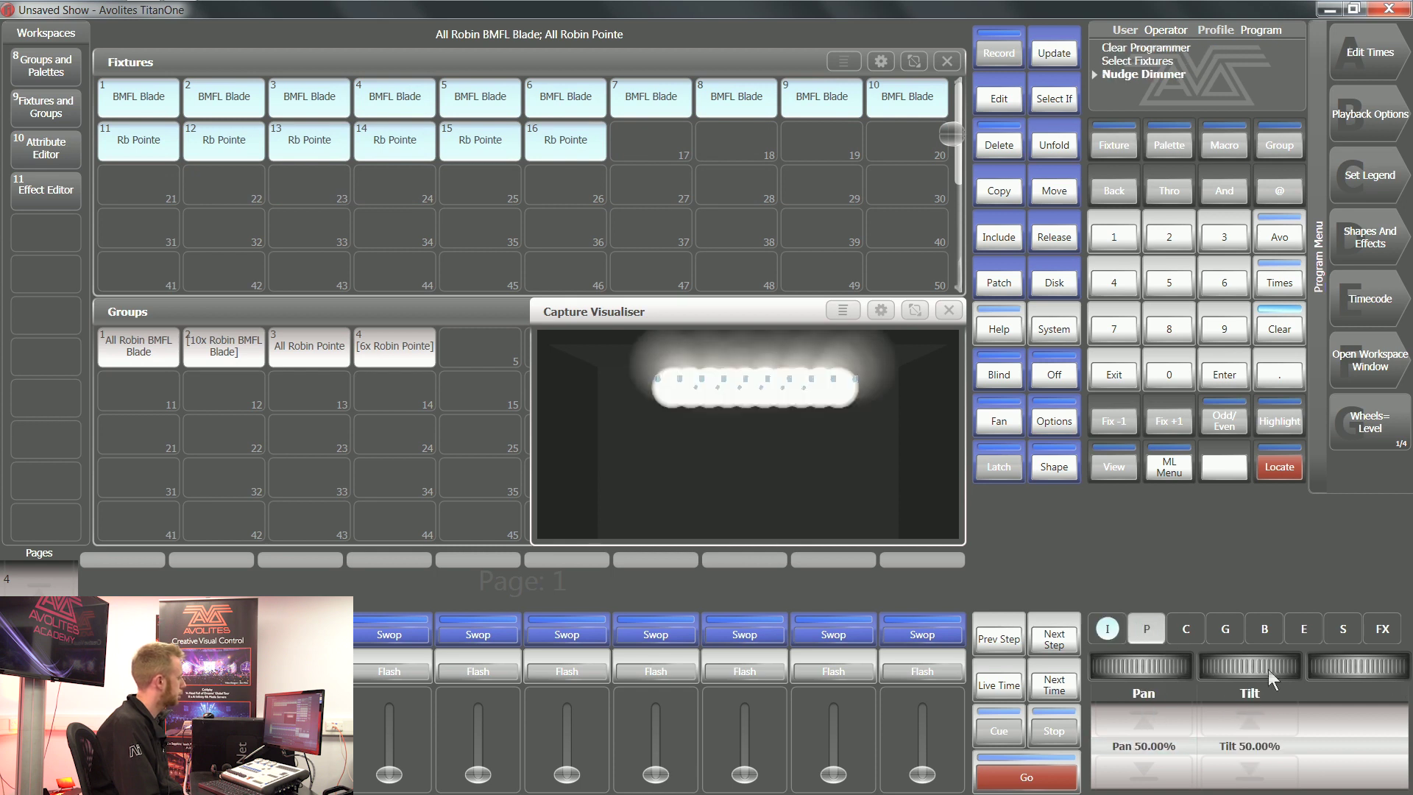
{"action": "left_click_drag", "start_coordinate": [1266, 669], "coordinate": [1261, 671]}
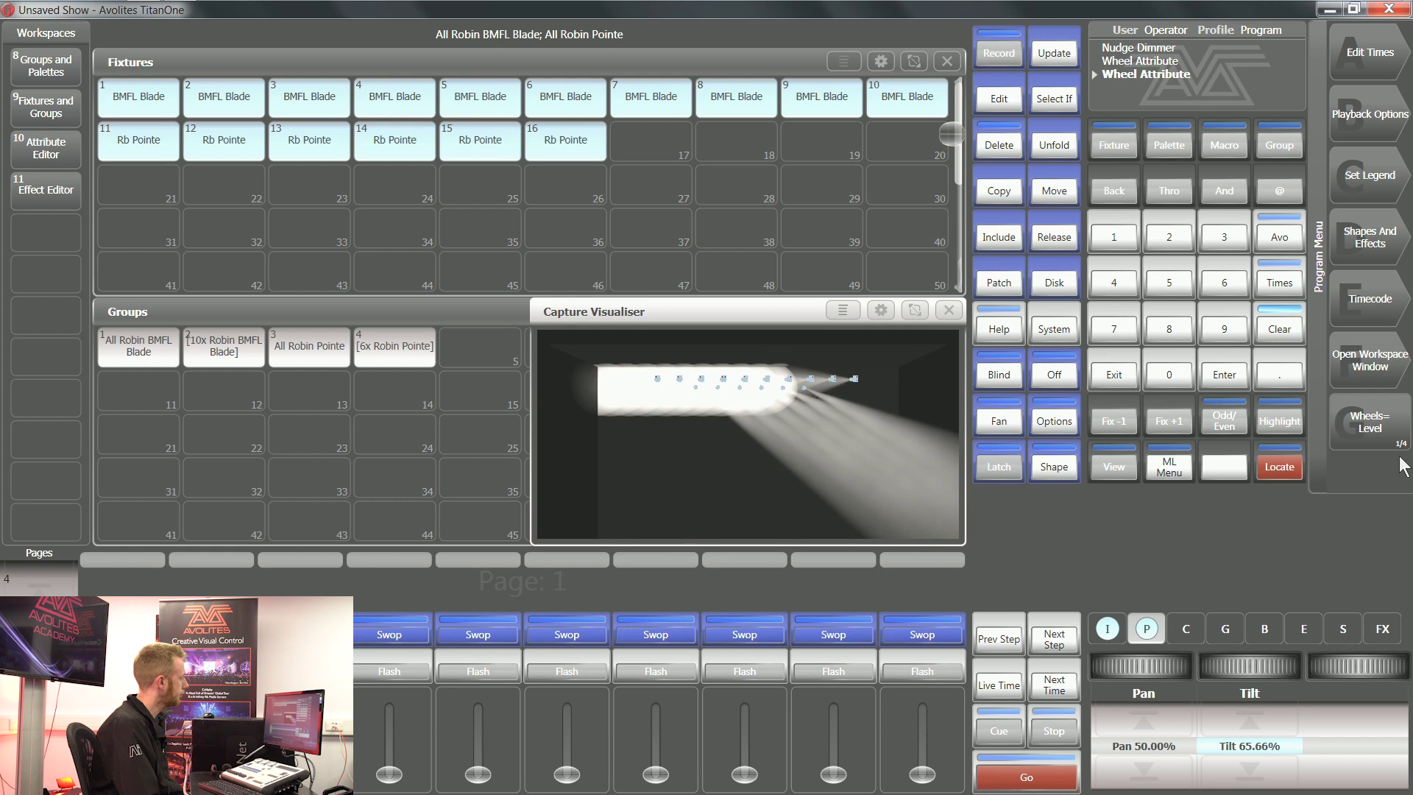
{"action": "left_click", "coordinate": [1375, 433]}
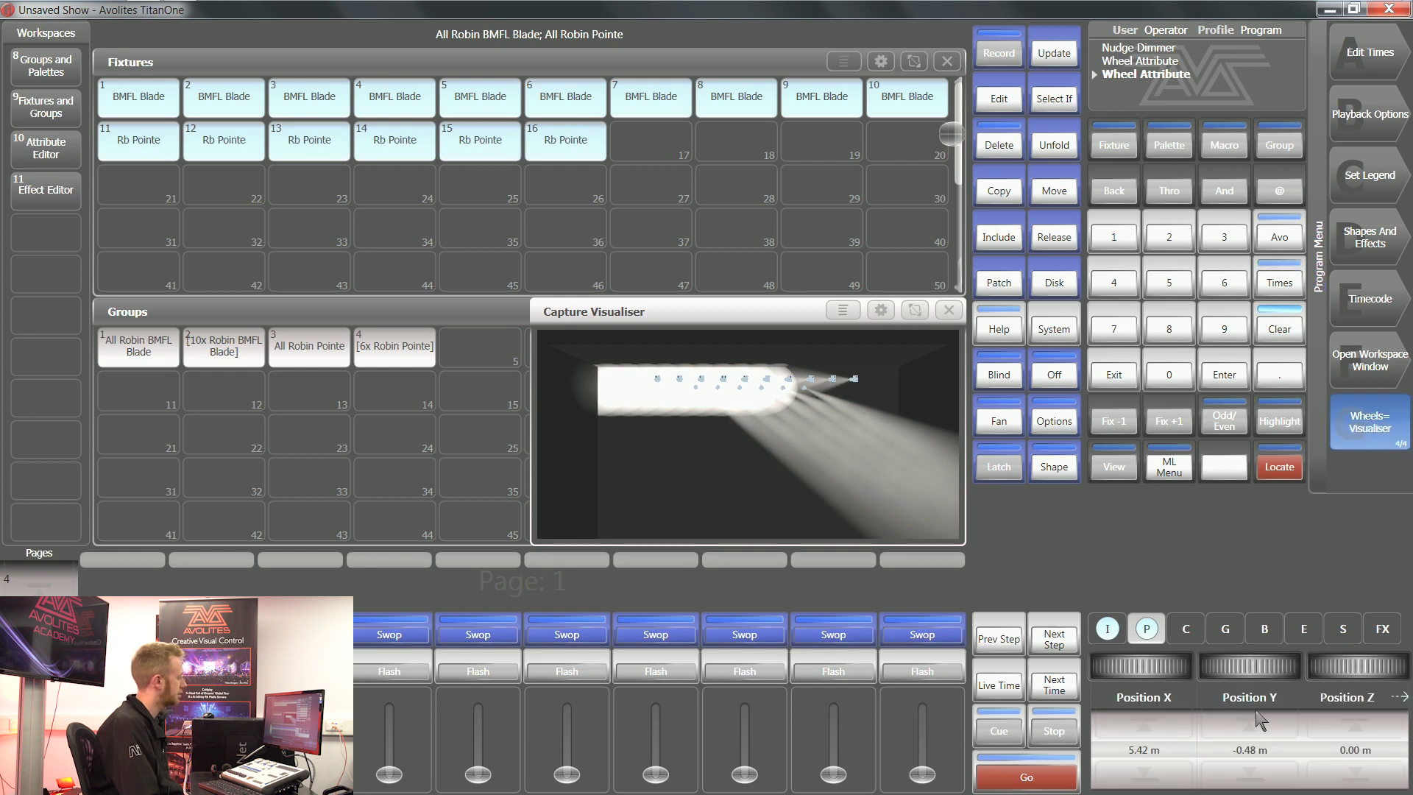
{"action": "left_click", "coordinate": [1360, 432]}
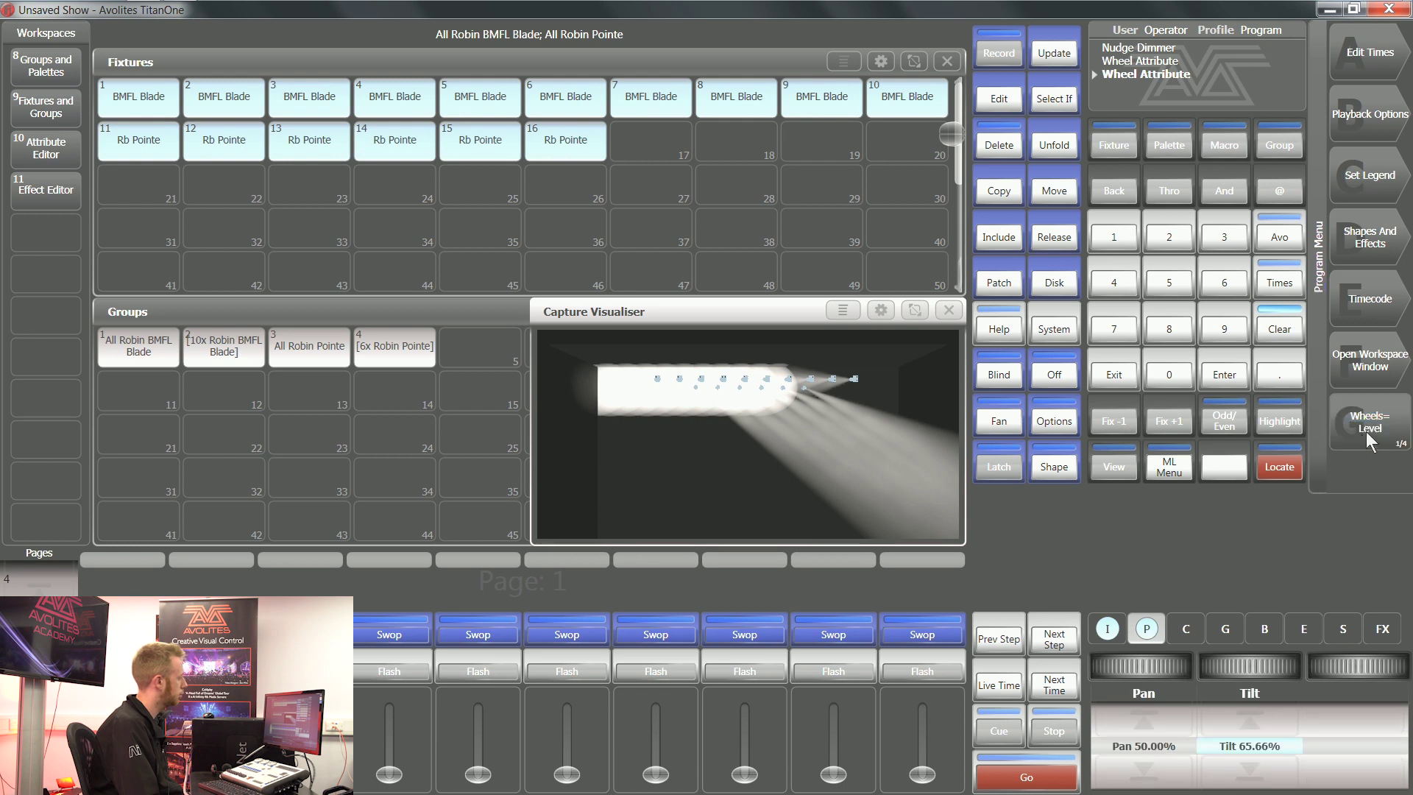